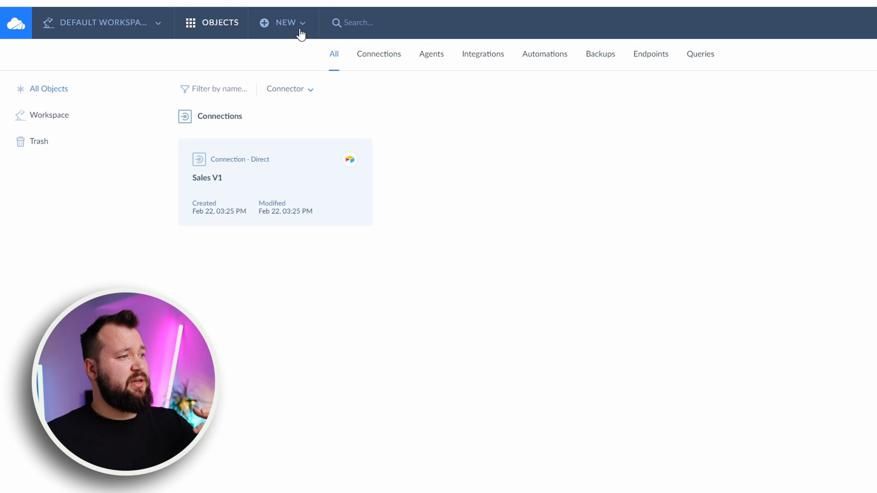
# Start a new connection with the Airtable connector, review the access permissions in its sign-in window, and close that window
pyautogui.click(302, 27)
pyautogui.click(251, 115)
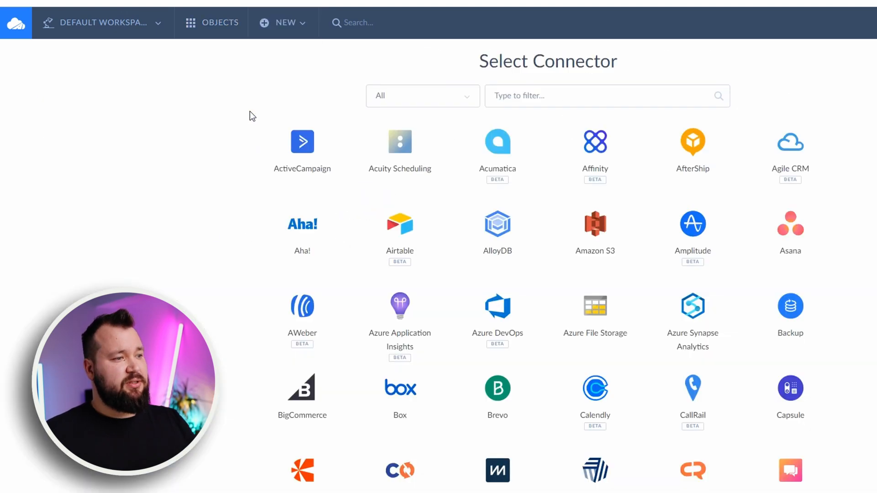
pyautogui.click(399, 234)
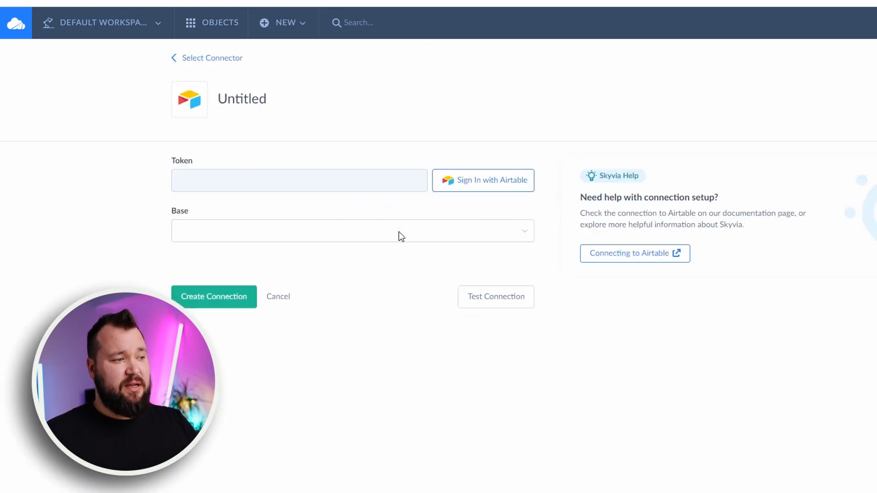
pyautogui.click(464, 182)
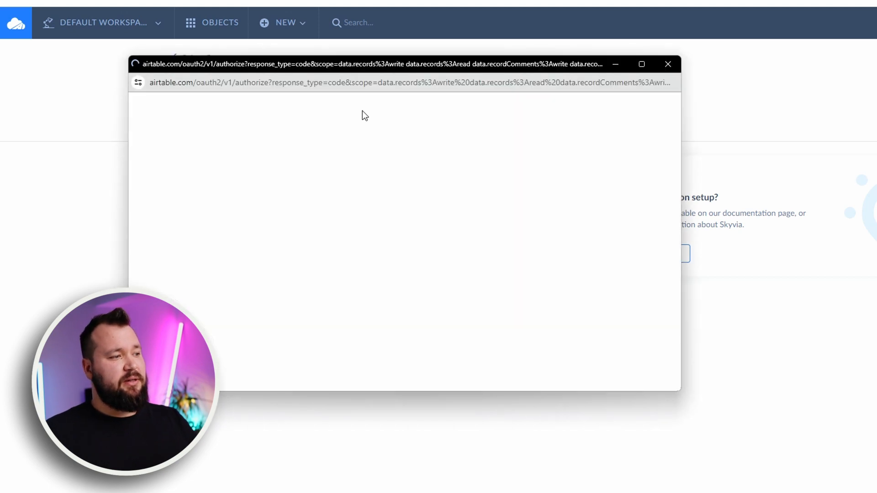
pyautogui.scroll(-3, 319, 270)
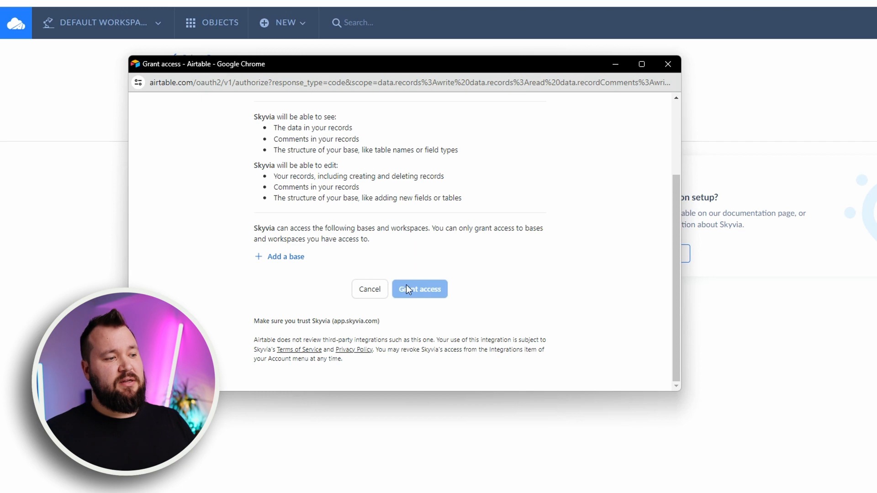
pyautogui.click(665, 65)
# Select Sales V1 as the base for the untitled connection and leave for the objects list without creating it
pyautogui.click(287, 97)
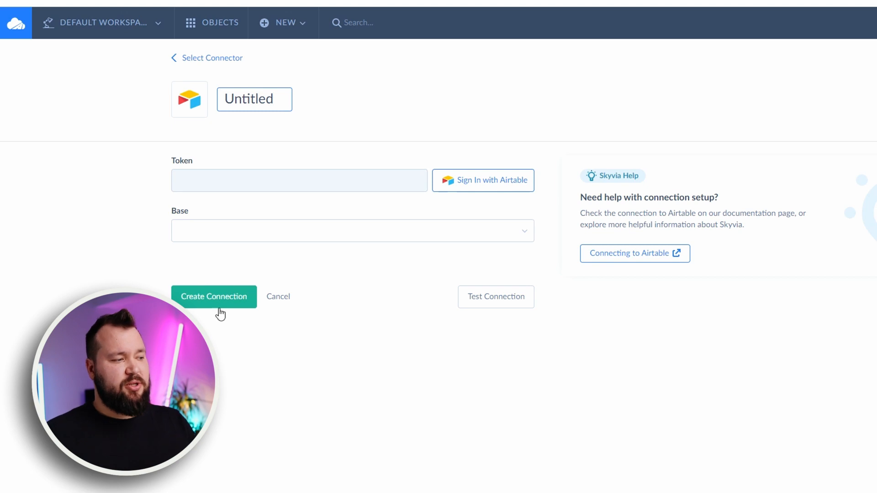
pyautogui.click(240, 236)
pyautogui.click(151, 229)
pyautogui.click(214, 233)
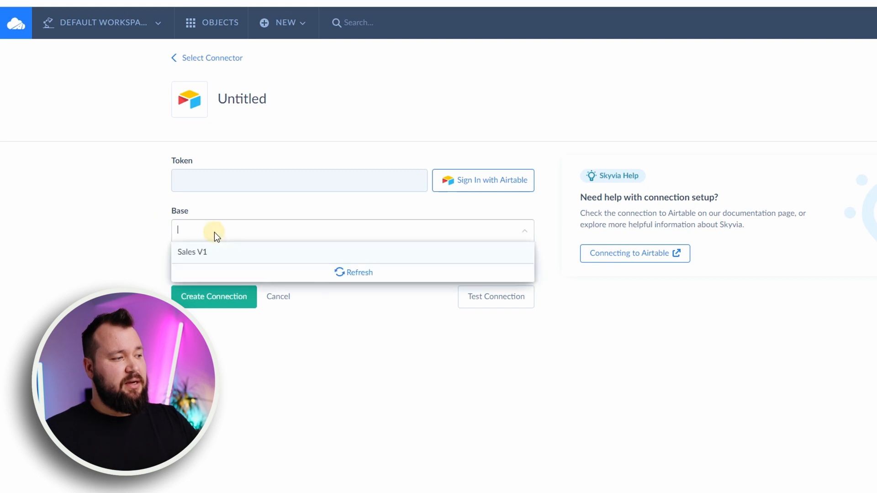
pyautogui.click(194, 252)
pyautogui.click(163, 223)
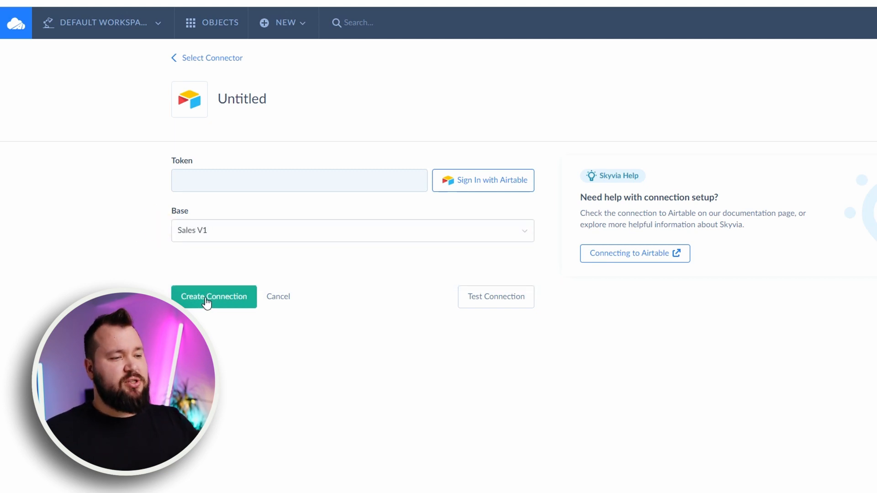
pyautogui.click(210, 24)
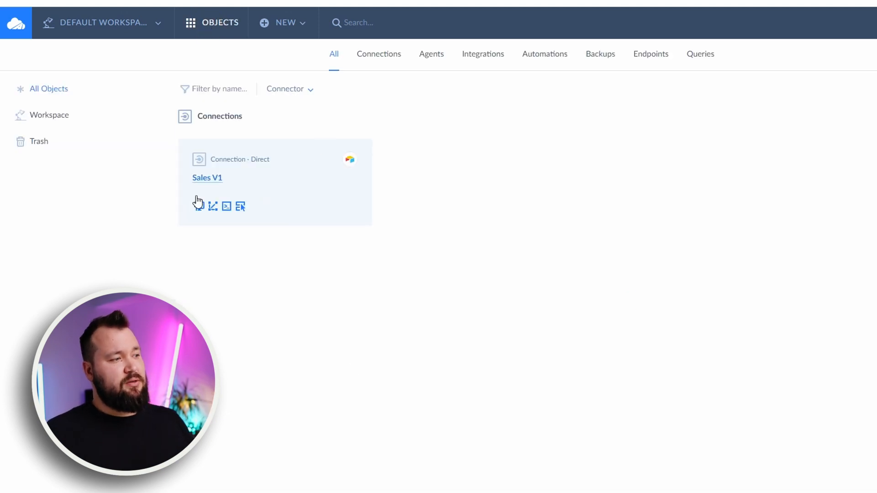
# Start a new SQL endpoint based on the existing Sales V1 connection
pyautogui.moveTo(281, 161)
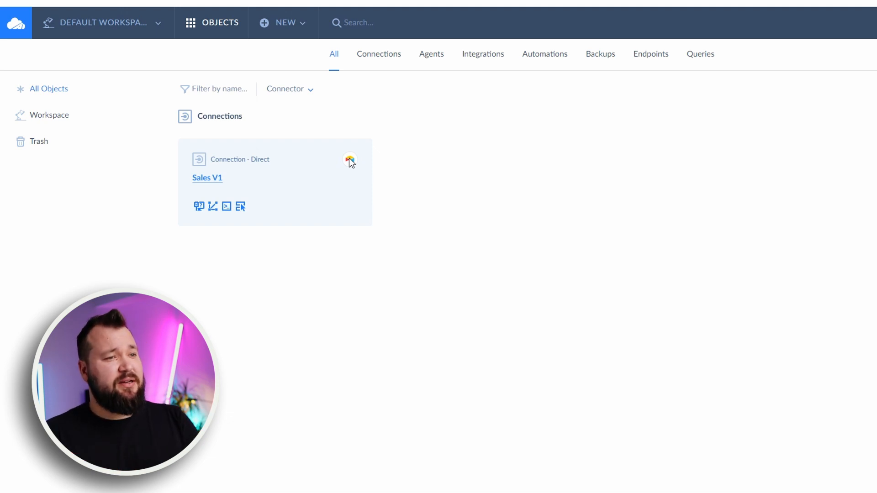
pyautogui.click(297, 22)
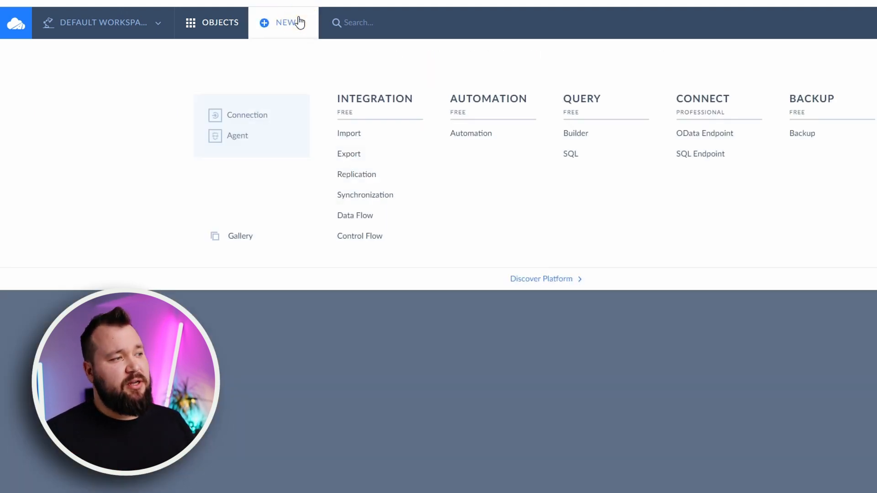
pyautogui.click(711, 154)
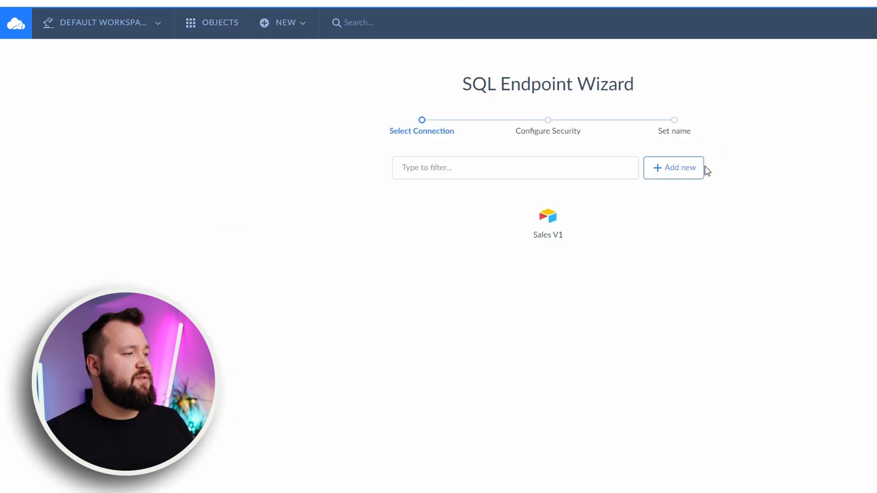
pyautogui.click(548, 224)
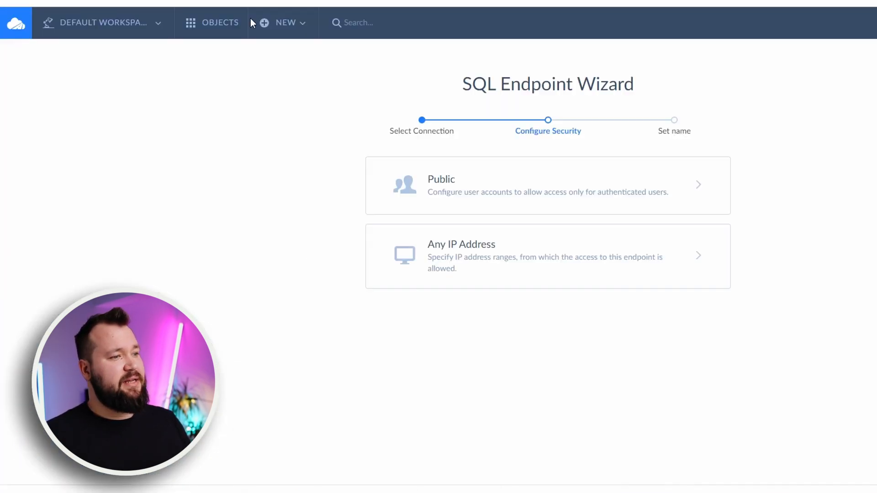
# Restrict access to the endpoint by adding a user account with username TEST and its password, and save it
pyautogui.click(528, 199)
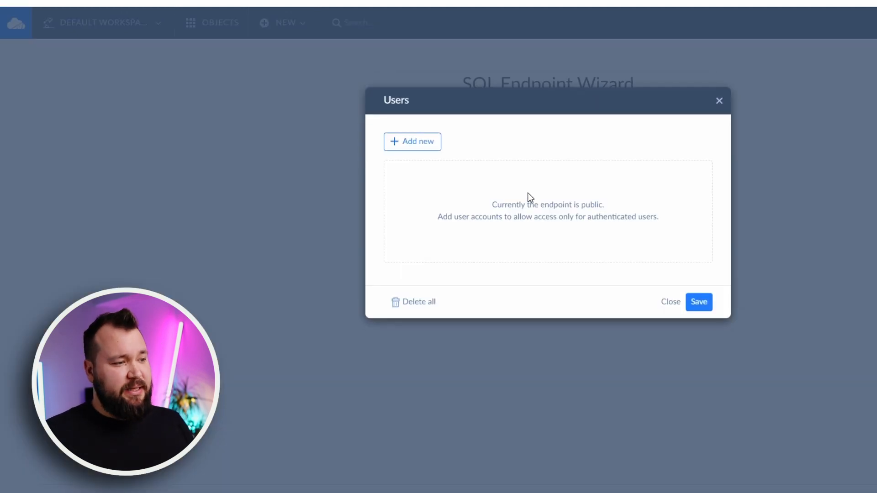
pyautogui.click(416, 151)
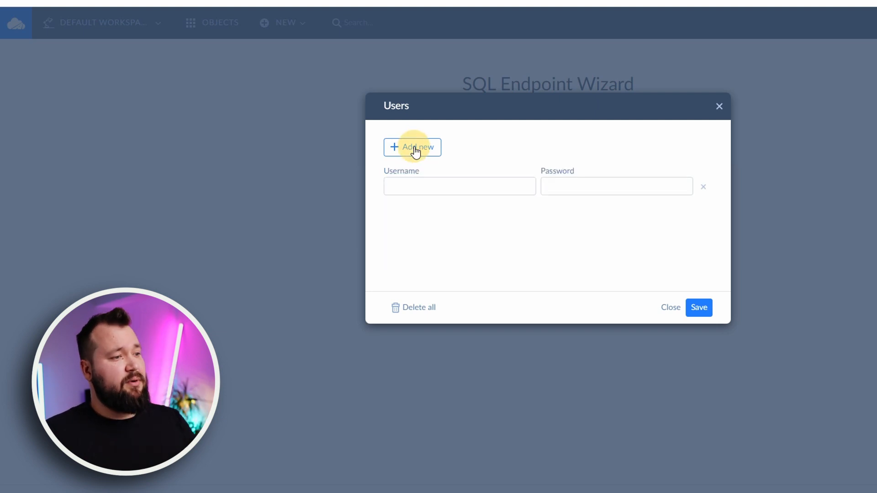
pyautogui.click(441, 184)
pyautogui.write('TEST')
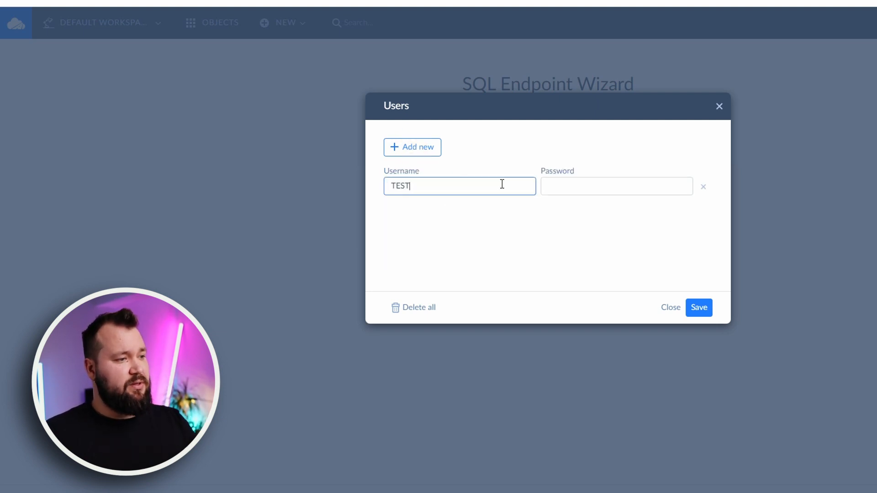
pyautogui.click(563, 189)
pyautogui.write('TEST')
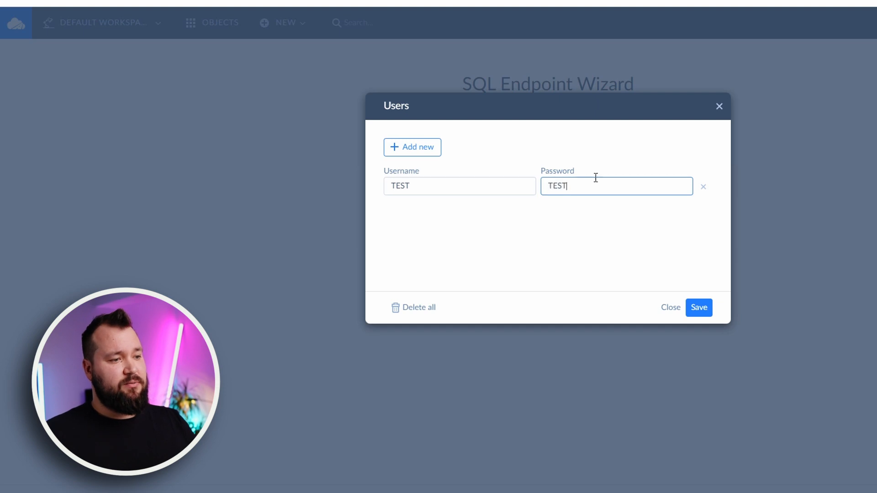
pyautogui.click(703, 309)
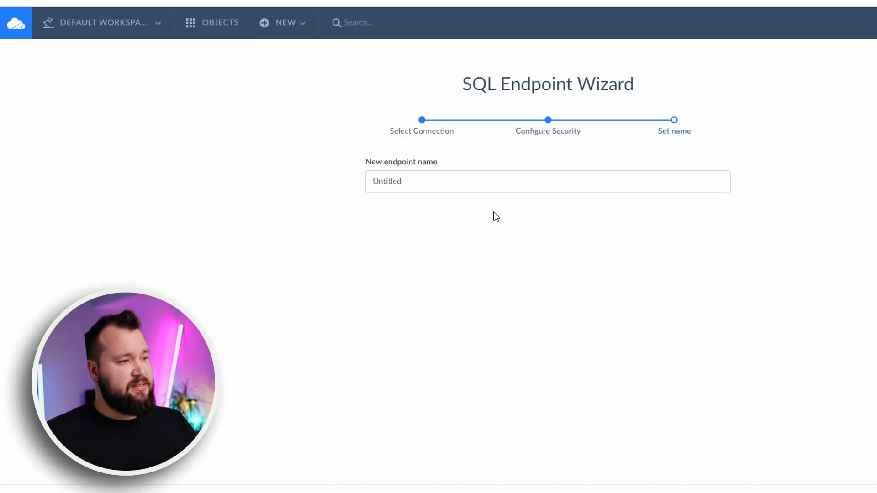
# Name the new endpoint "Sales V1 Skyvia" and finish creating it
pyautogui.doubleClick(390, 181)
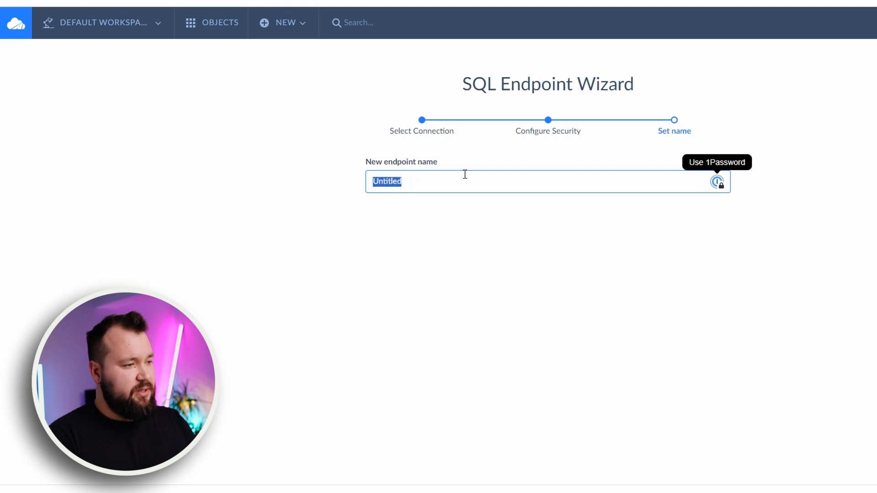
pyautogui.write('Sales V')
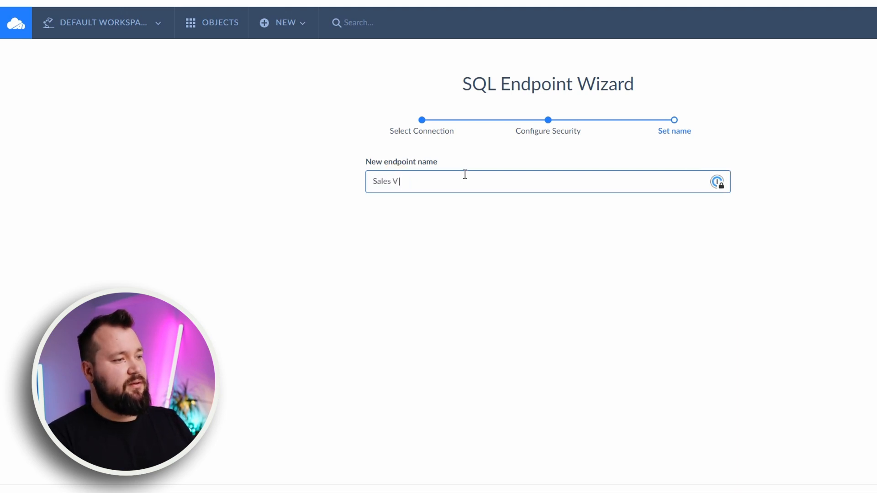
pyautogui.write('1 SK')
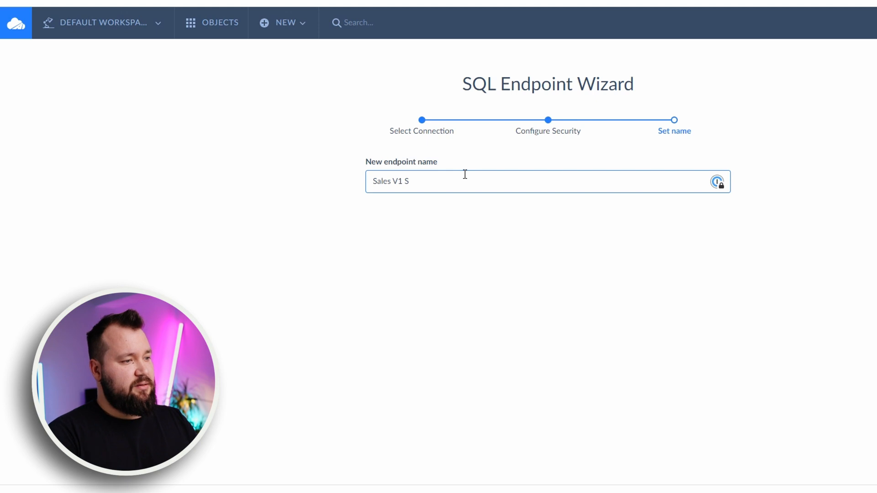
pyautogui.write('yvia')
pyautogui.press('Return')
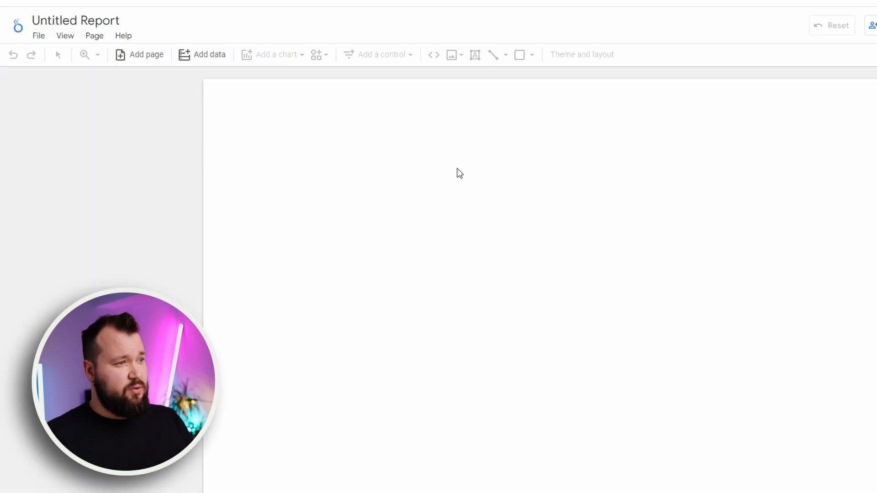
# Switch to the untitled Looker Studio report, search the data connectors for "sky" and choose Skyvia Connect
pyautogui.click(190, 54)
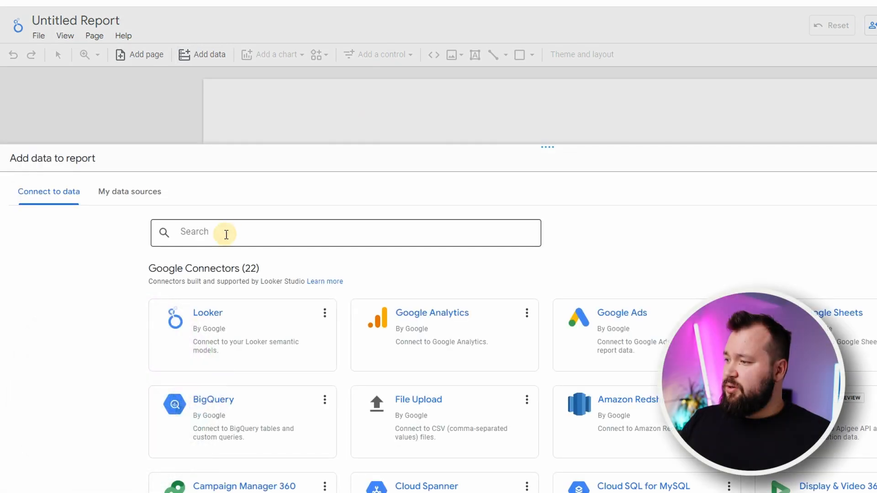
pyautogui.click(226, 235)
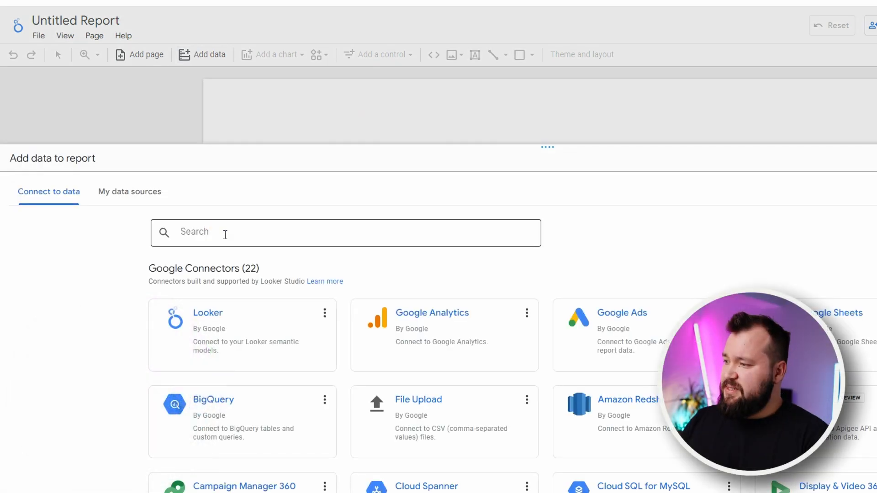
pyautogui.write('sky')
pyautogui.click(256, 453)
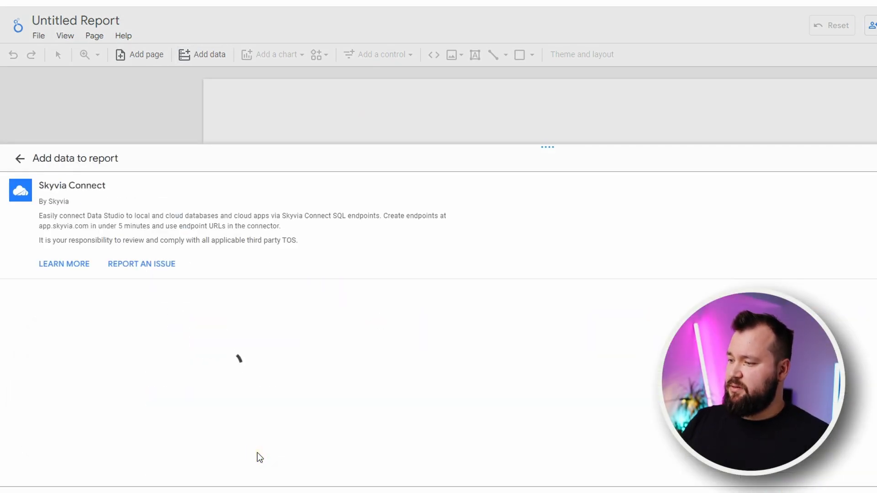
# Copy the endpoint URL of Sales V1 Skyvia from Skyvia and paste it as the Looker Studio connector's Endpoint URL
pyautogui.click(59, 364)
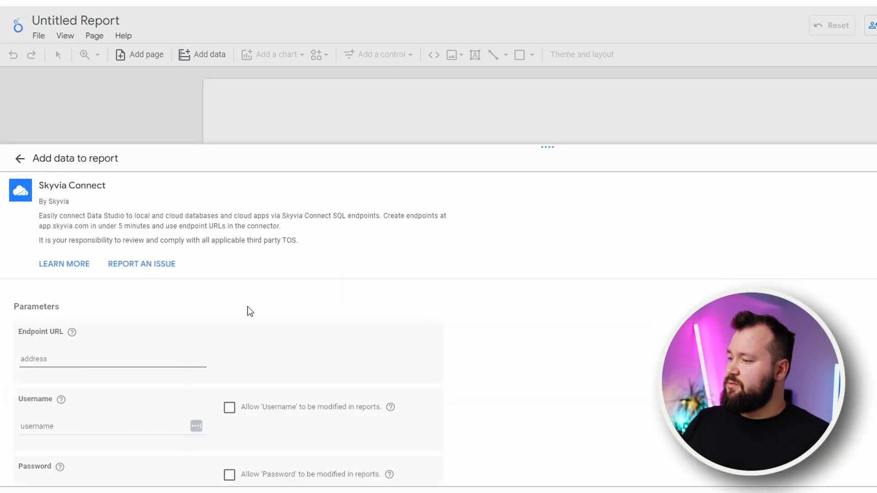
pyautogui.scroll(-4, 248, 306)
pyautogui.scroll(1, 227, 290)
pyautogui.scroll(1, 227, 290)
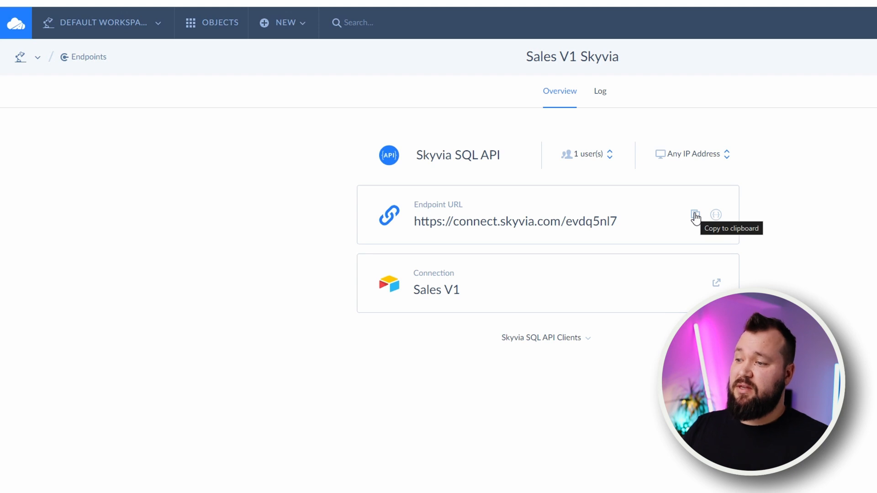
pyautogui.click(694, 216)
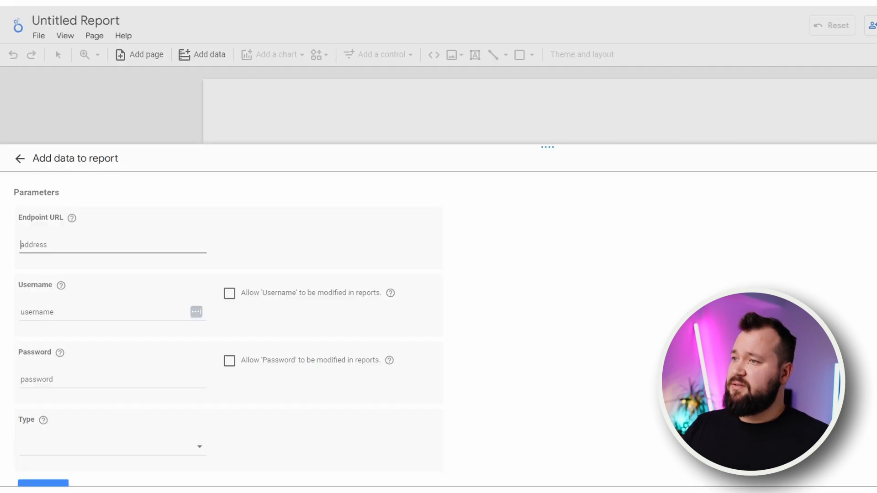
pyautogui.click(46, 246)
pyautogui.hotkey('ctrl', 'v')
# Enter TEST as the connector's username and fill in the endpoint user's password
pyautogui.click(82, 307)
pyautogui.write('test')
pyautogui.press('BackSpace')
pyautogui.press('BackSpace')
pyautogui.press('BackSpace')
pyautogui.press('BackSpace')
pyautogui.write('TEST')
pyautogui.press('Tab')
pyautogui.press('Tab')
pyautogui.write('TEST')
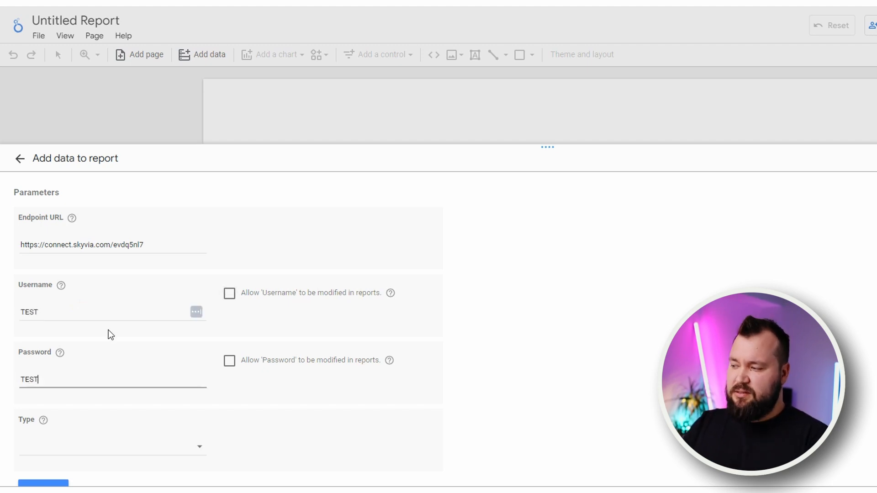
# Set the connector's data type to Table and continue to the object selection
pyautogui.scroll(-2, 108, 330)
pyautogui.click(147, 380)
pyautogui.click(121, 385)
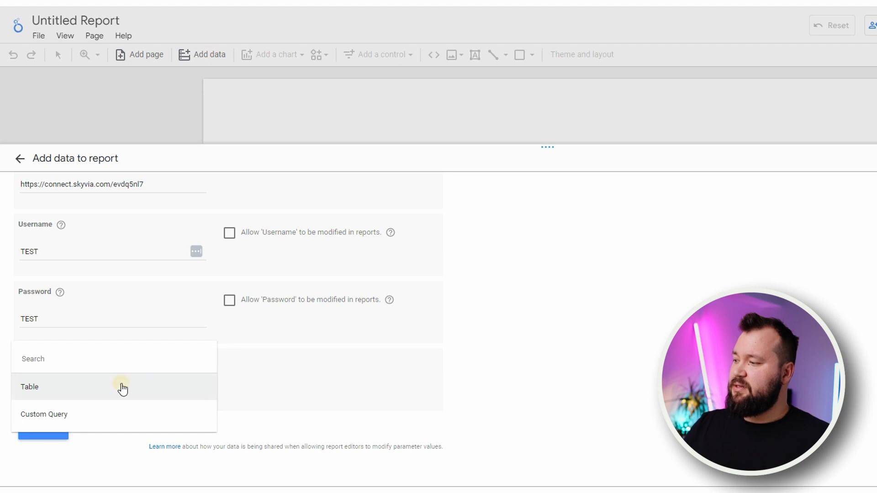
pyautogui.click(49, 430)
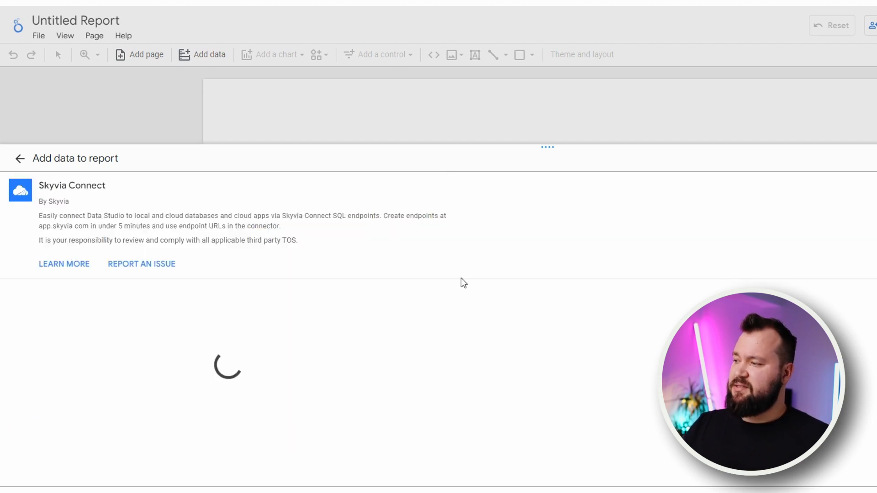
# Choose Sales as the object, matching the Airtable table, and connect the data to the report
pyautogui.click(68, 409)
pyautogui.click(75, 404)
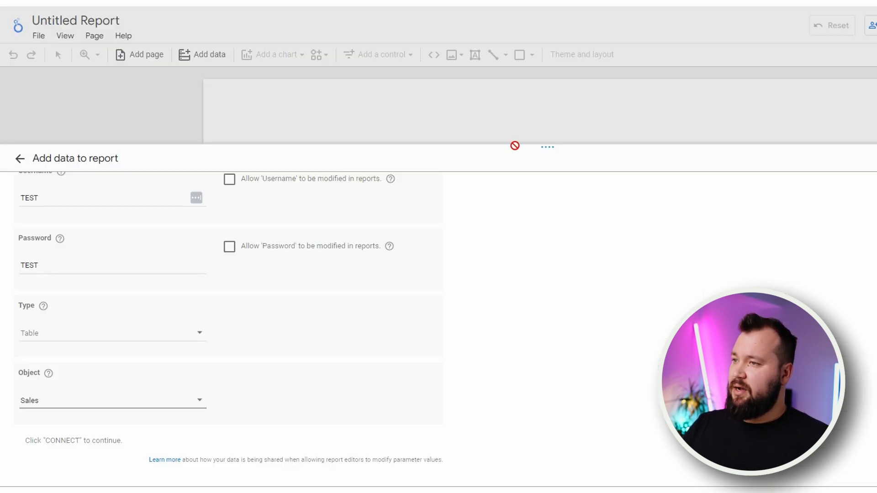
pyautogui.scroll(1, 229, 320)
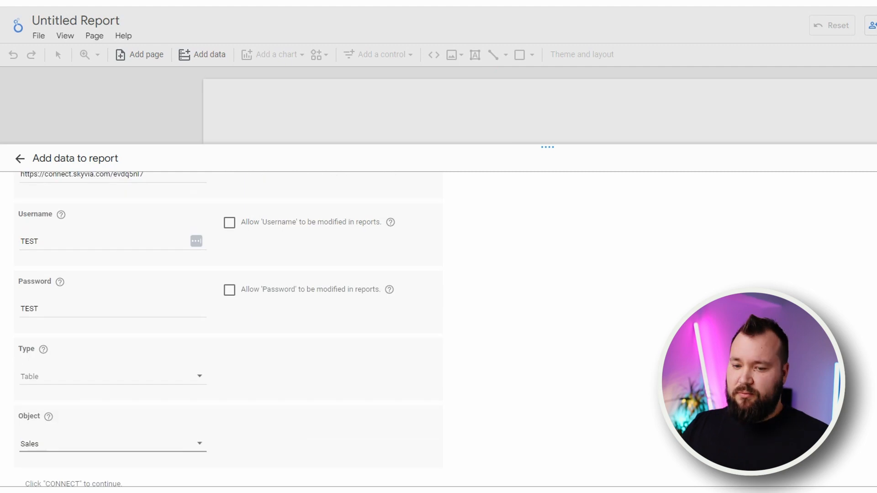
pyautogui.scroll(-1, 228, 320)
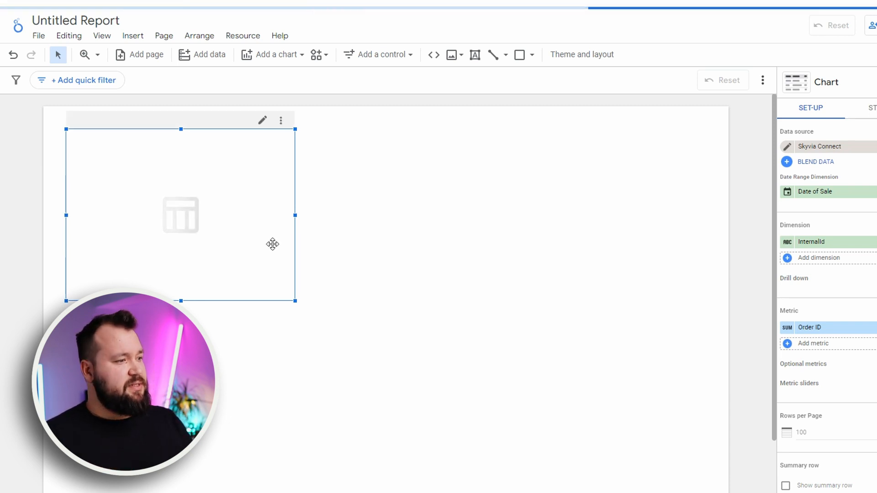
# Widen the report's table across nearly the full page width and move it down to leave space above
pyautogui.moveTo(295, 215); pyautogui.dragTo(680, 211)
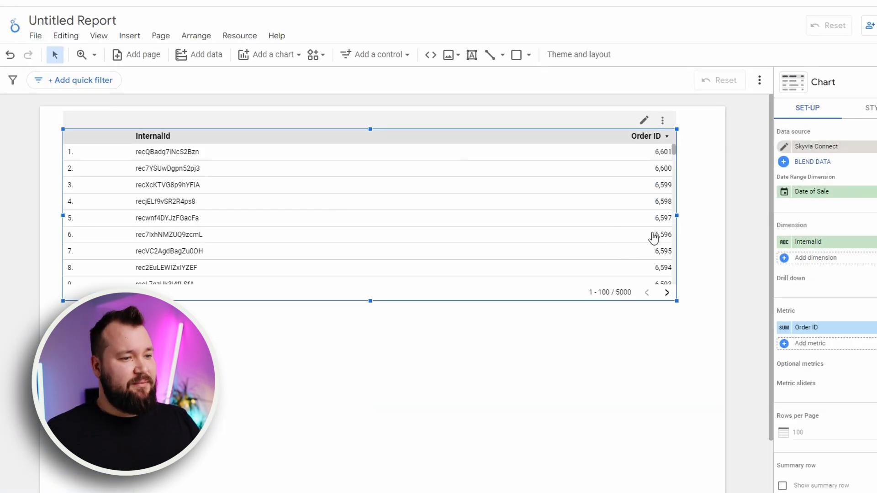
pyautogui.moveTo(511, 135); pyautogui.dragTo(521, 213)
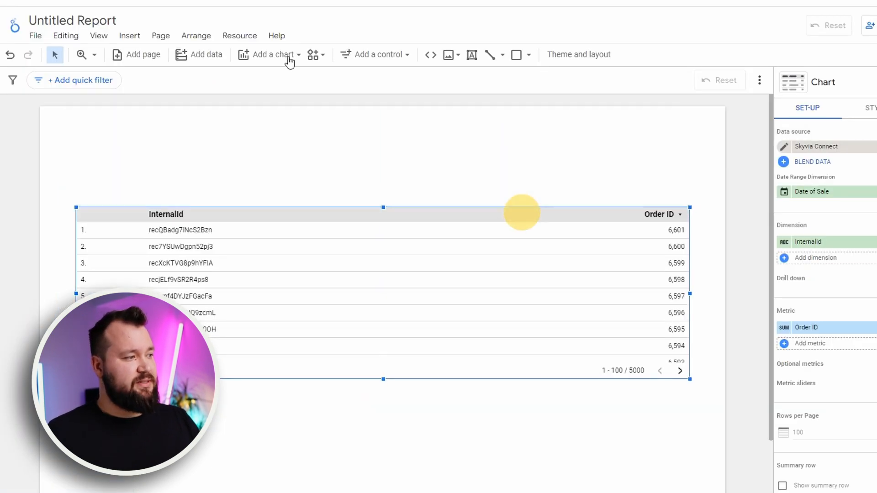
pyautogui.click(569, 165)
pyautogui.click(599, 218)
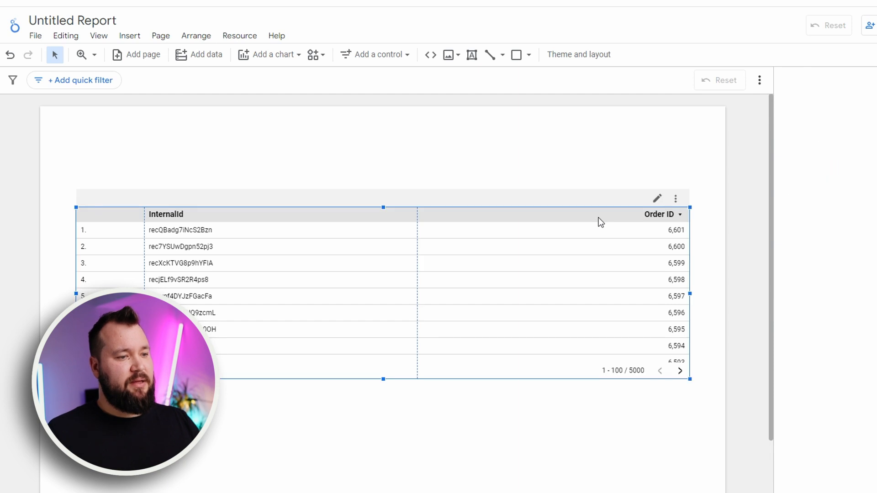
pyautogui.rightClick(586, 222)
pyautogui.click(610, 124)
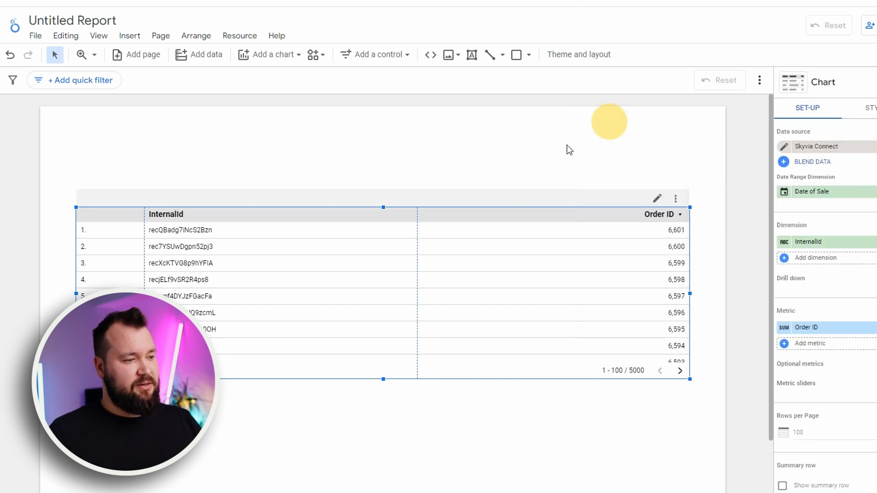
# Duplicate the full-width table and place the copy directly below the original on the report page
pyautogui.scroll(-2, 487, 256)
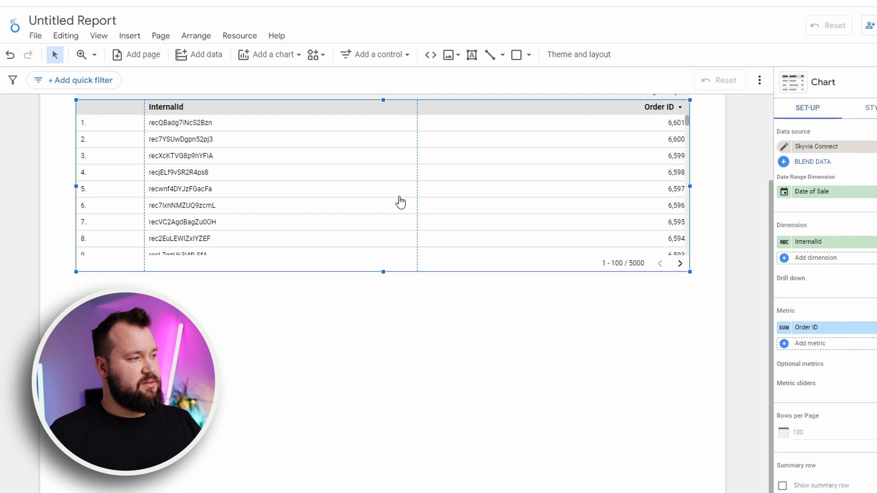
pyautogui.moveTo(358, 184); pyautogui.dragTo(372, 364)
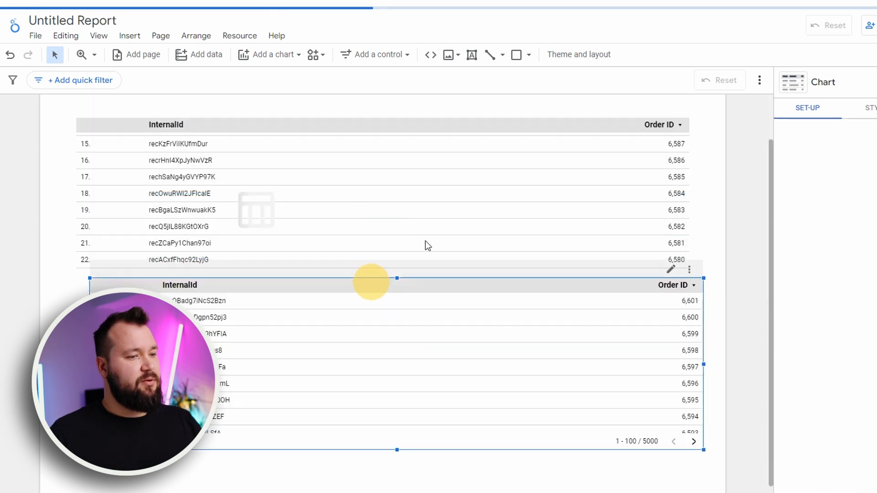
pyautogui.click(710, 207)
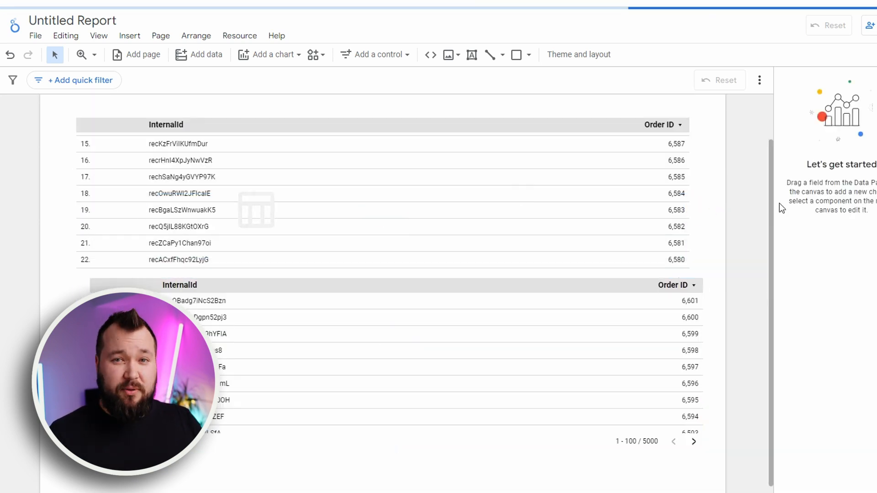
# Delete the stray unloaded tables that overlap the upper table
pyautogui.click(369, 207)
pyautogui.moveTo(297, 203); pyautogui.dragTo(478, 144)
pyautogui.scroll(2, 543, 208)
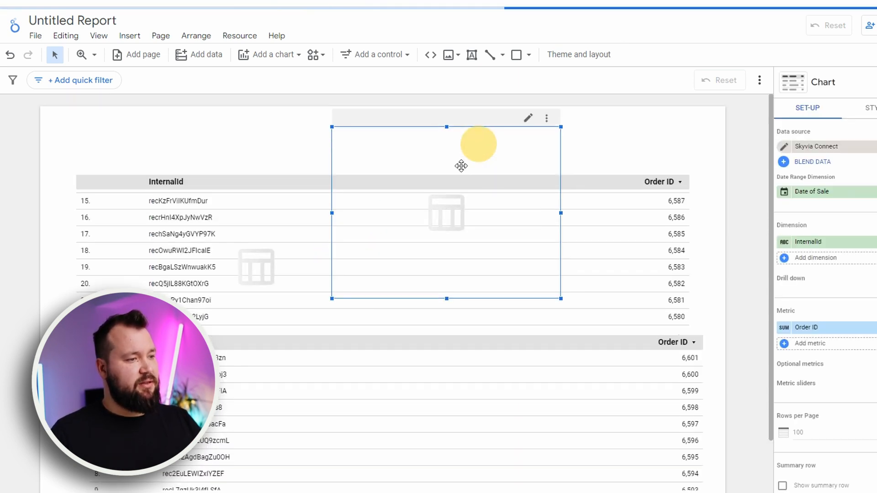
pyautogui.press('Delete')
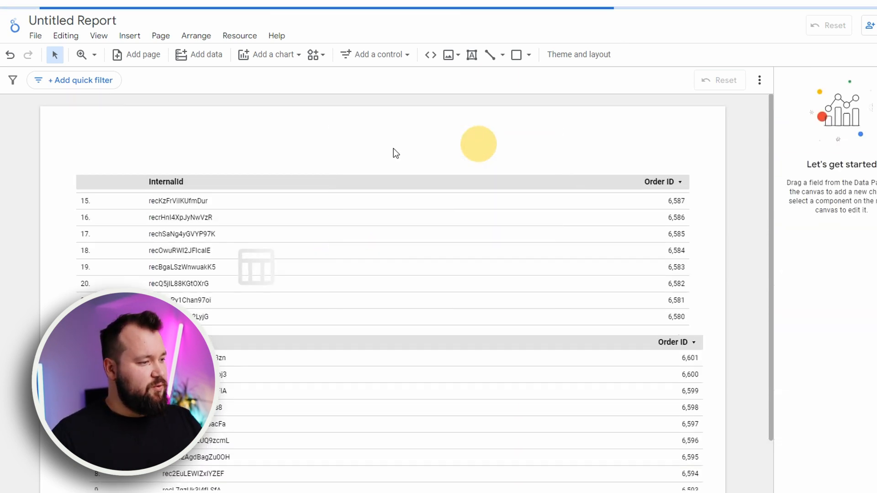
pyautogui.click(263, 287)
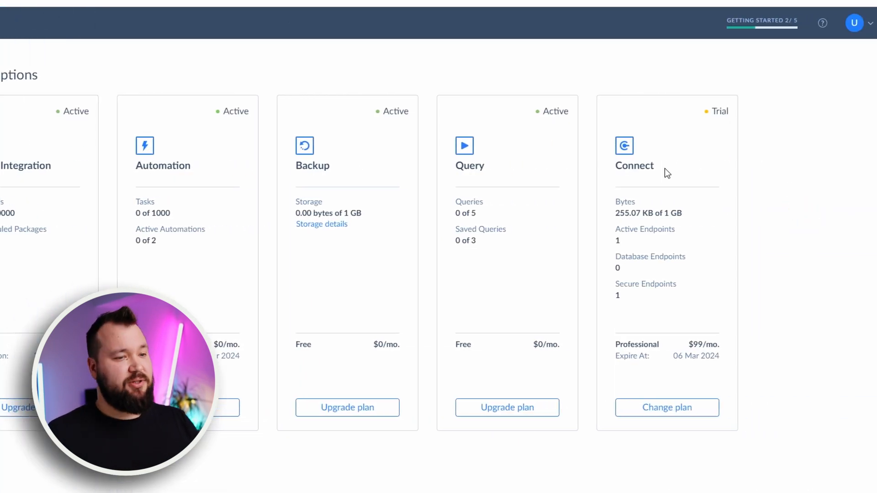
# Switch to Skyvia and refresh the Subscriptions page to check the Connect plan's data usage
pyautogui.press('F5')
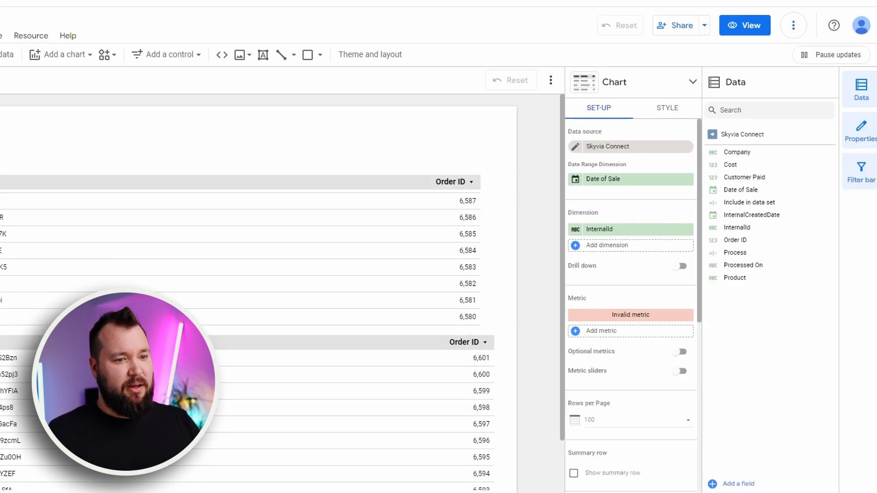
pyautogui.press('Escape')
# Back in the Looker Studio report, move the copied table further down to leave a gap below the upper table
pyautogui.scroll(-2, 247, 216)
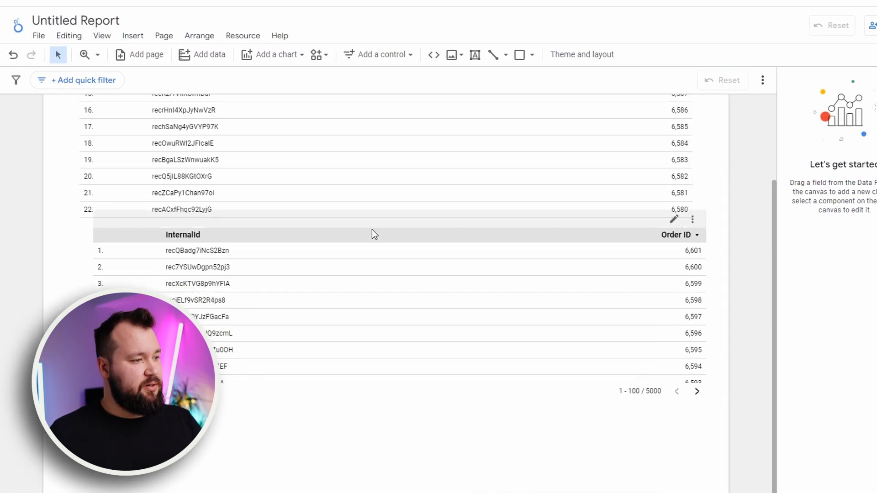
pyautogui.moveTo(160, 233); pyautogui.dragTo(156, 313)
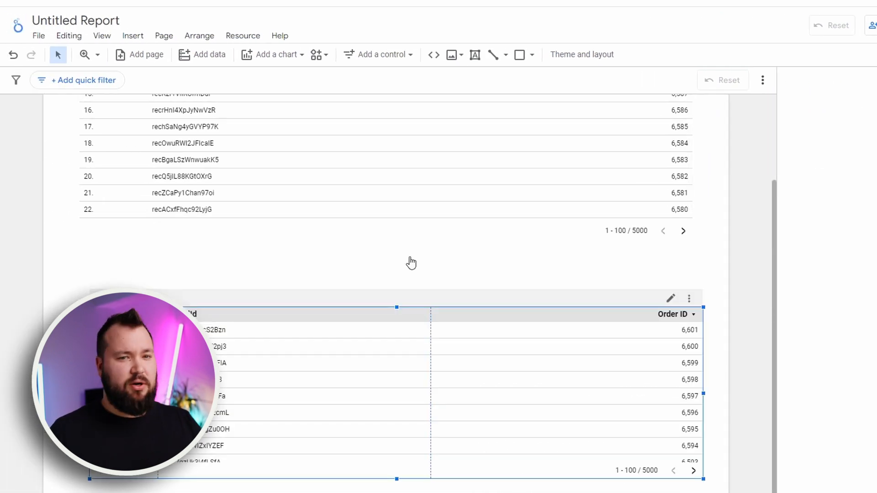
pyautogui.scroll(3, 411, 263)
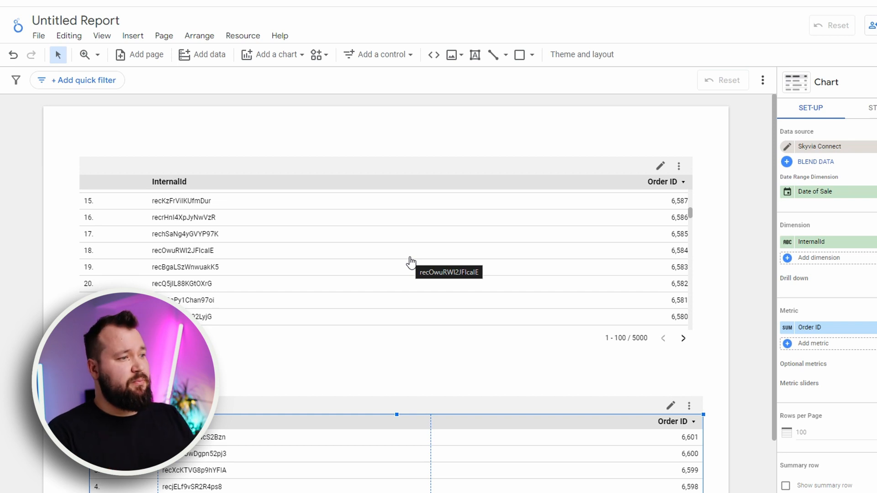
# Make objects snap to the grid, show the grid and set the grid size to 10
pyautogui.click(101, 42)
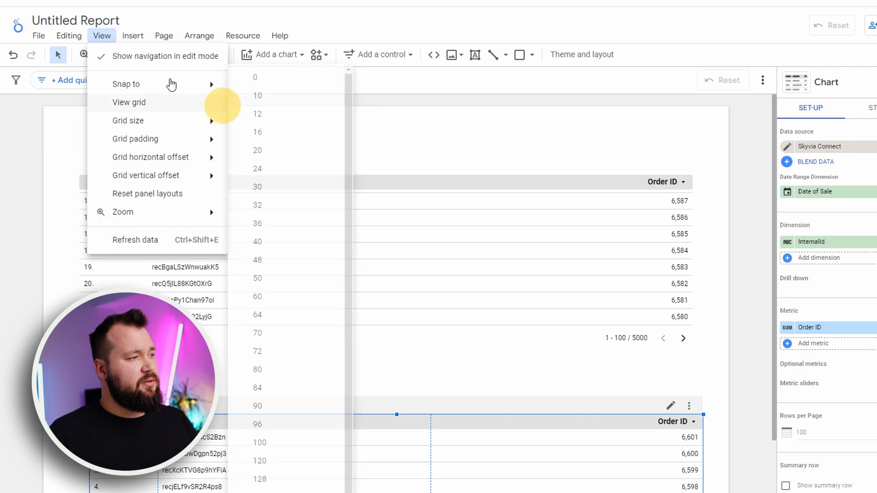
pyautogui.moveTo(168, 83)
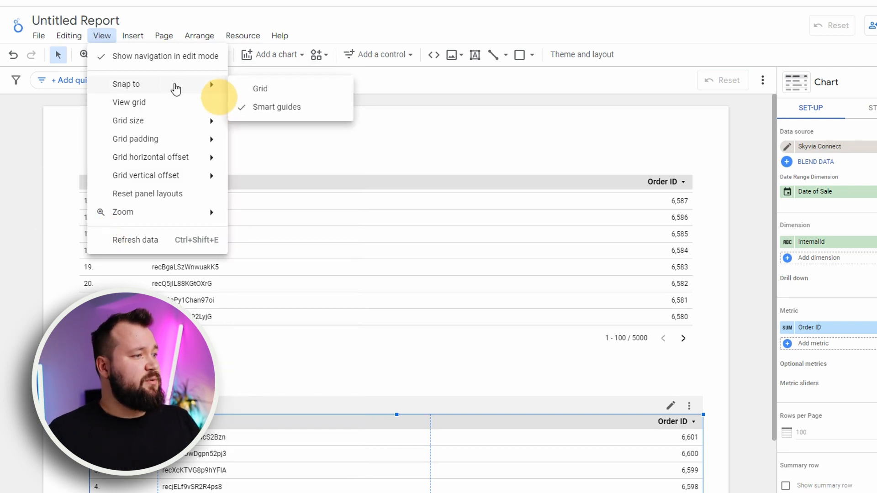
pyautogui.click(264, 91)
pyautogui.click(101, 36)
pyautogui.moveTo(186, 128)
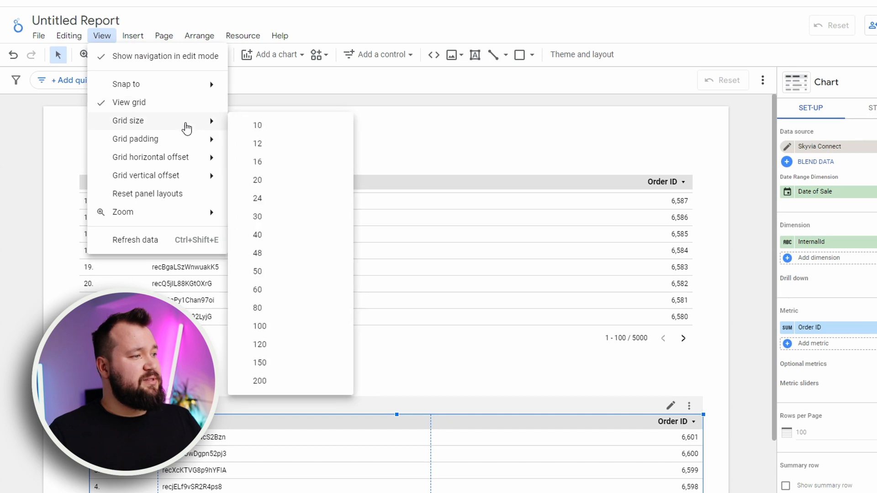
pyautogui.click(261, 128)
pyautogui.click(105, 35)
pyautogui.click(105, 35)
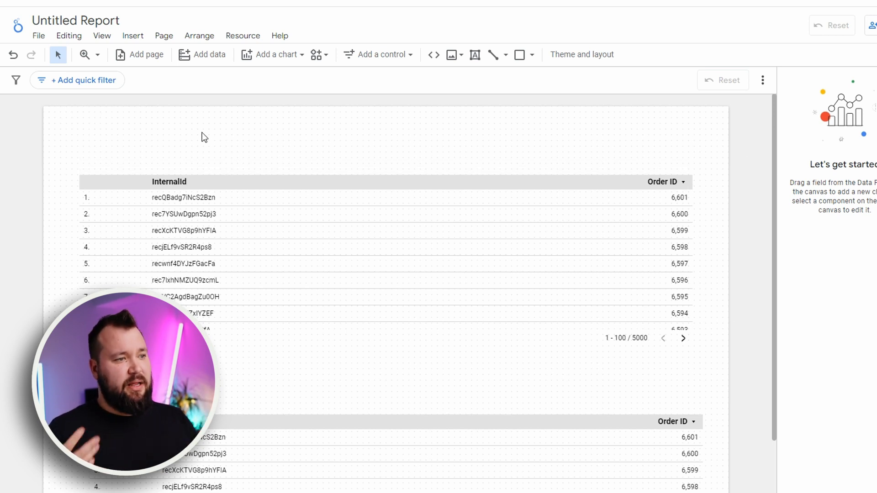
# Draw a narrow rectangle across the full width of the page's upper edge as a header band and add a border shadow
pyautogui.click(518, 54)
pyautogui.click(533, 56)
pyautogui.click(567, 82)
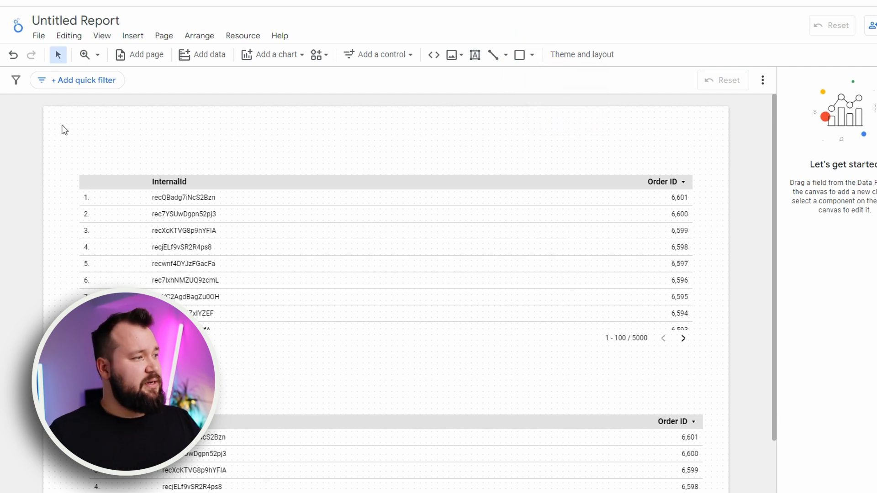
pyautogui.moveTo(48, 111); pyautogui.dragTo(732, 137)
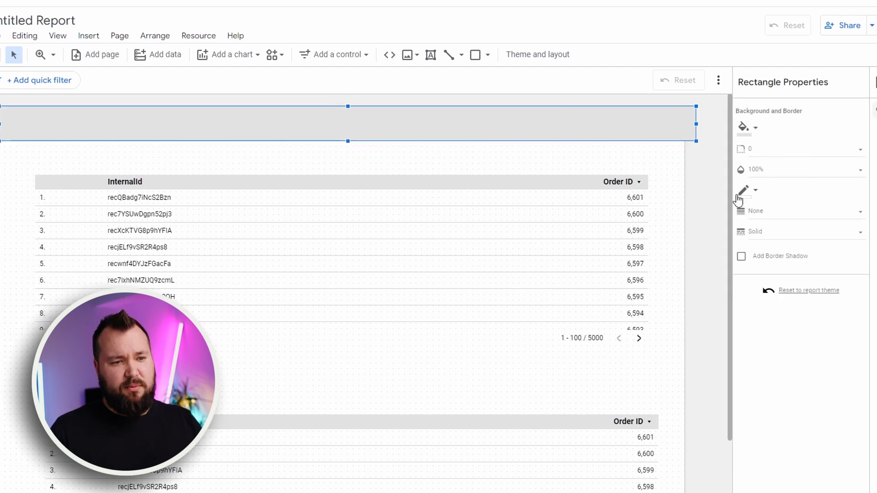
pyautogui.click(770, 256)
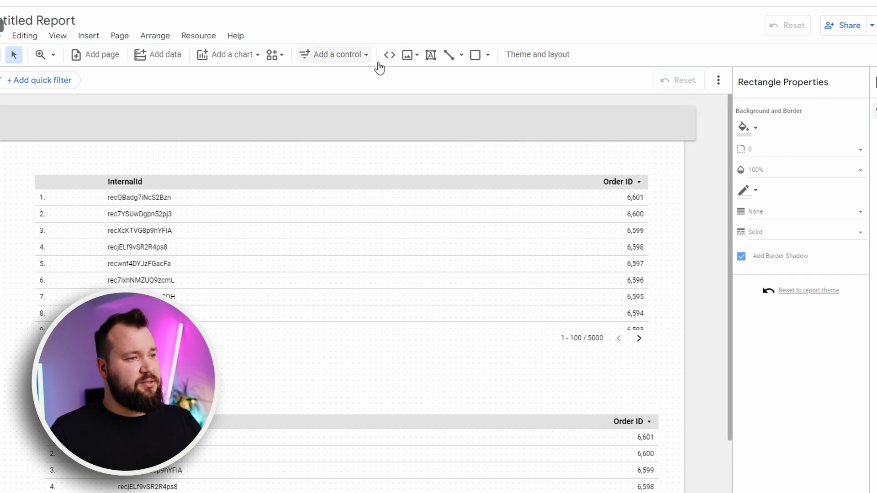
# Add a drop-down list control and place it inside the header band near its right end
pyautogui.click(329, 55)
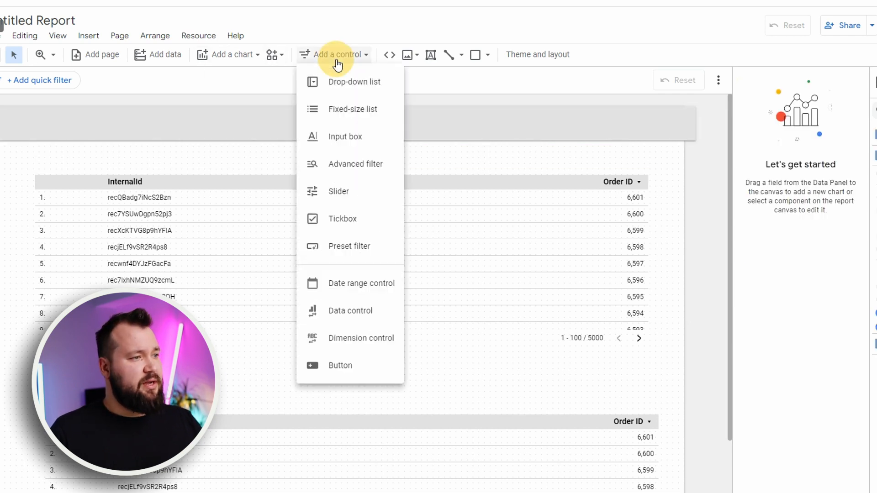
pyautogui.click(355, 89)
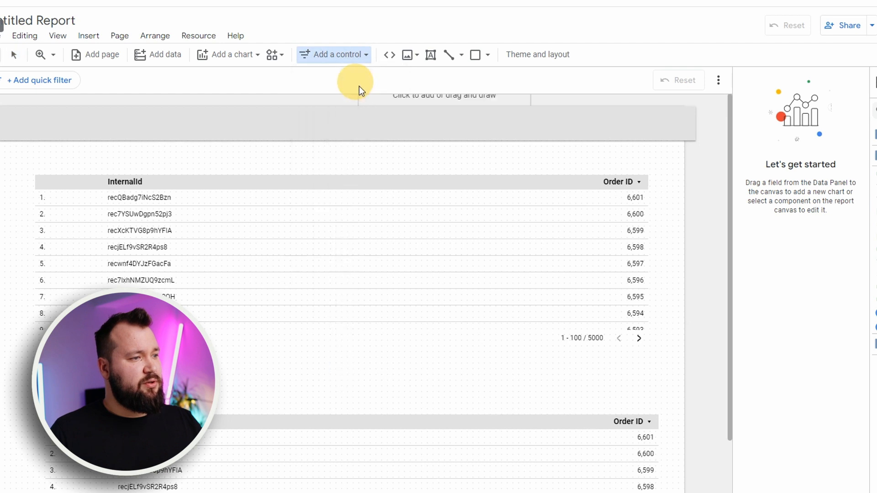
pyautogui.click(520, 120)
pyautogui.moveTo(568, 125); pyautogui.dragTo(530, 125)
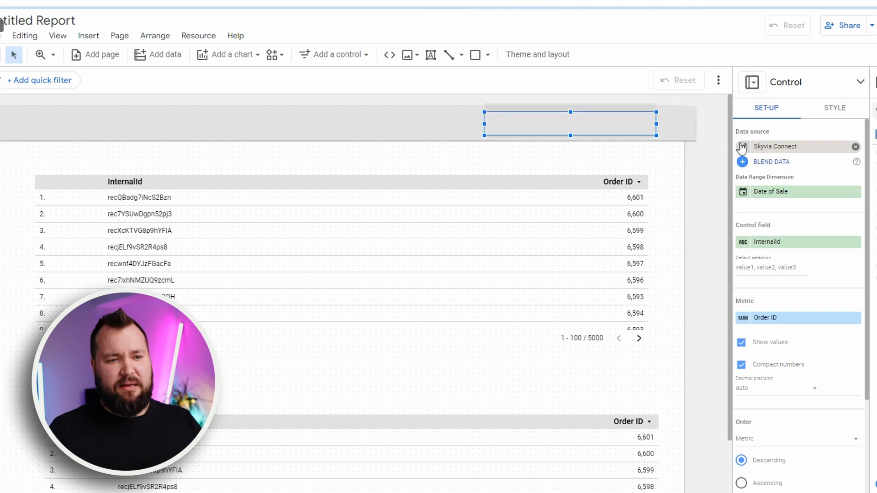
# Set the drop-down control's background corner radius to 5 and add a border shadow
pyautogui.click(834, 109)
pyautogui.scroll(-4, 816, 352)
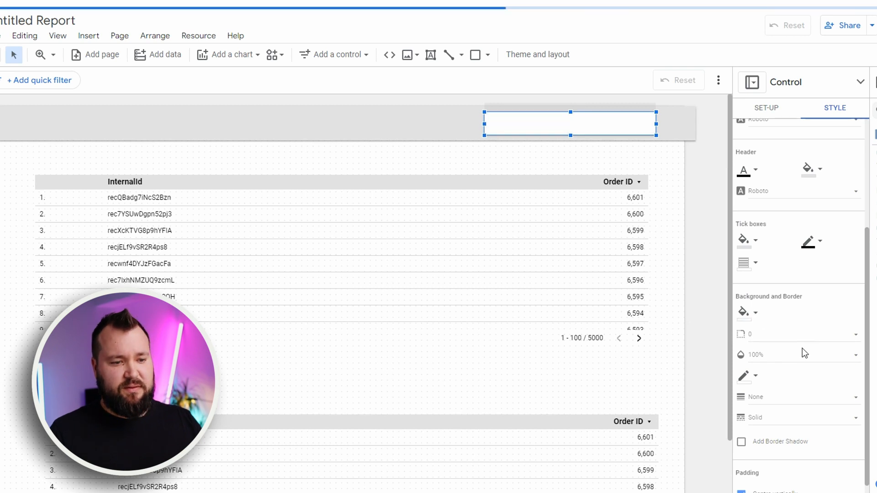
pyautogui.click(793, 338)
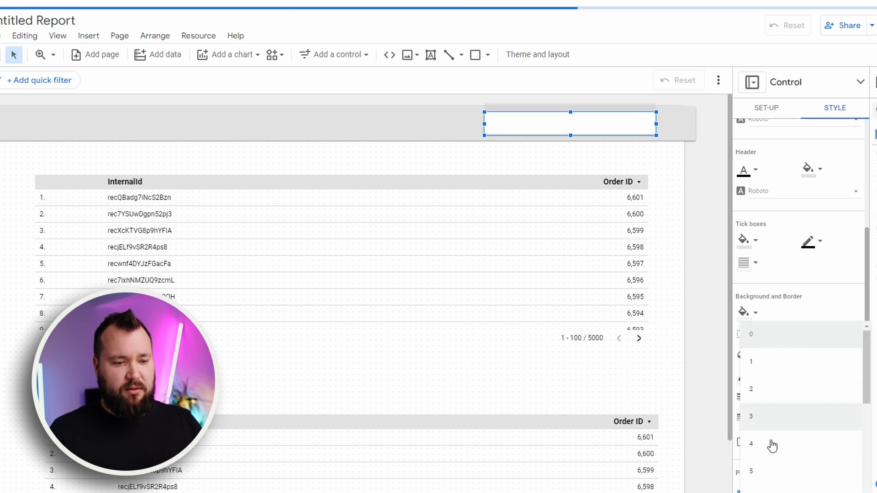
pyautogui.click(767, 470)
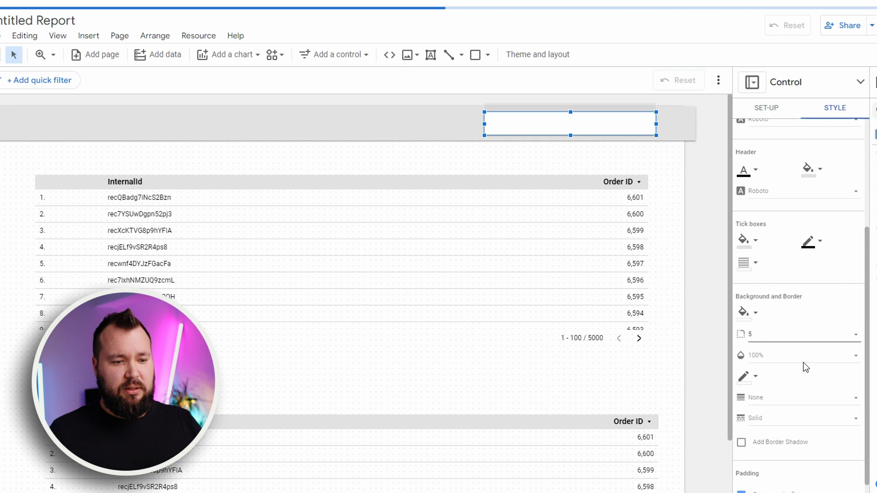
pyautogui.click(747, 443)
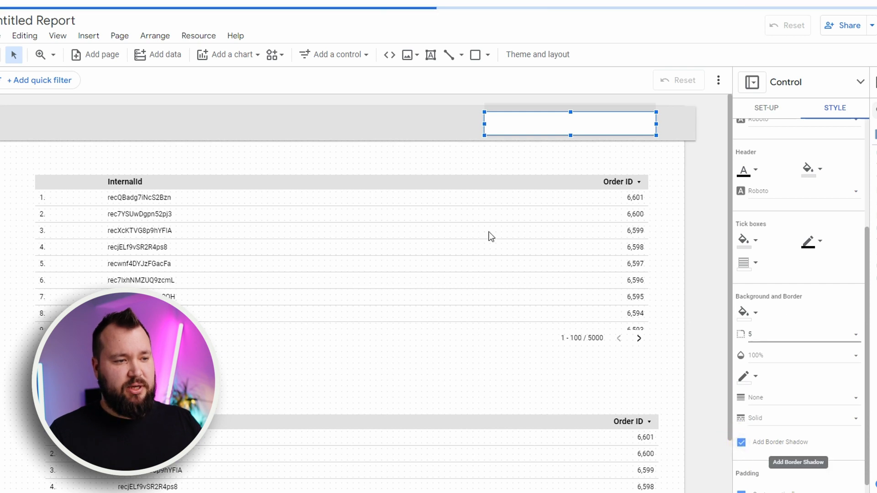
# Set the drop-down control's control field to Product and deselect the control
pyautogui.click(772, 110)
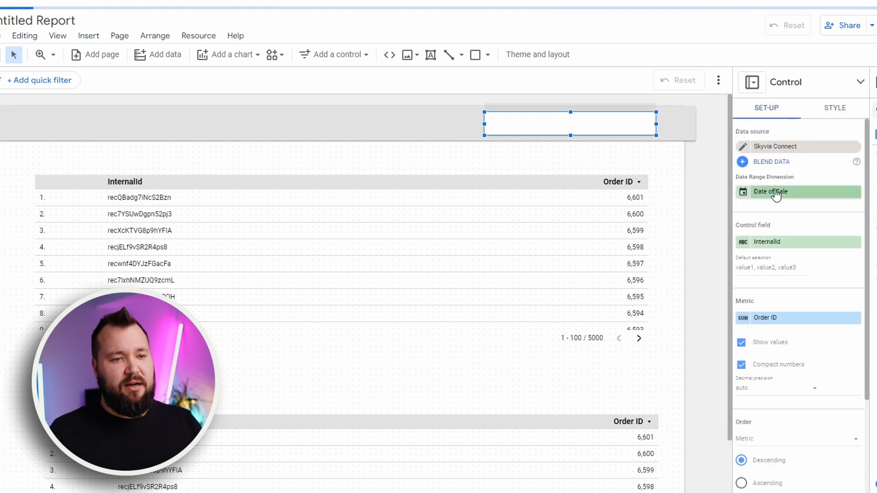
pyautogui.click(786, 243)
pyautogui.scroll(-3, 776, 326)
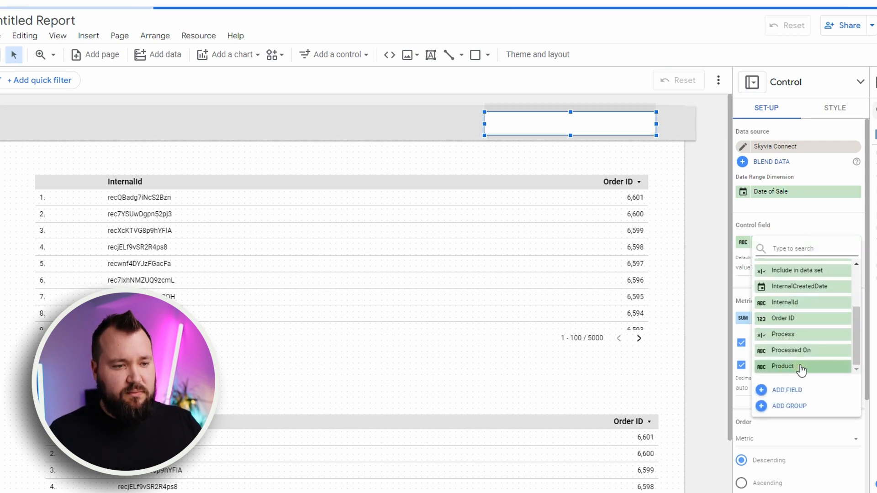
pyautogui.click(822, 366)
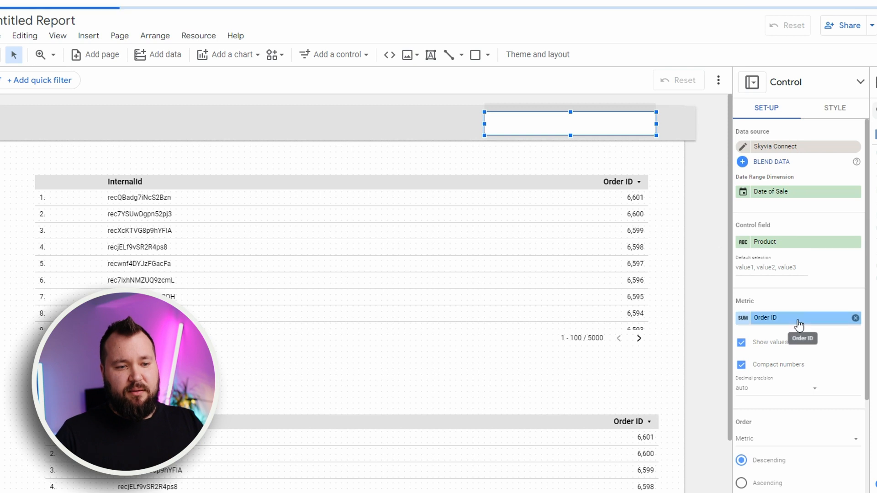
pyautogui.click(415, 146)
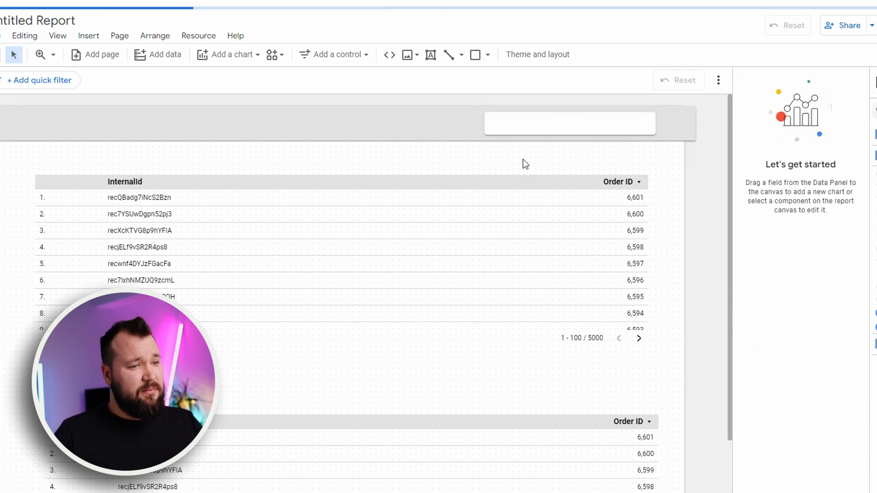
pyautogui.click(485, 158)
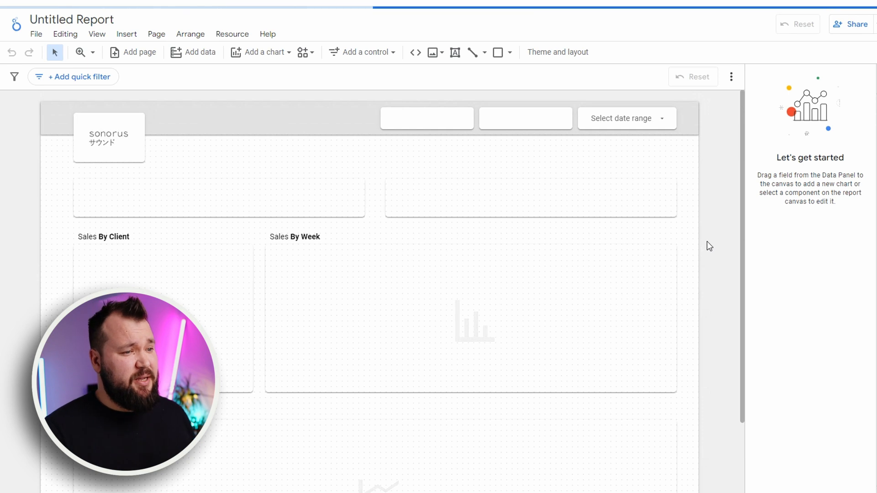
# Review the report layout from header to bottom, including the filter controls, scorecards and the Sales By Client and Sales By Week charts
pyautogui.scroll(-2, 707, 245)
pyautogui.scroll(2, 310, 255)
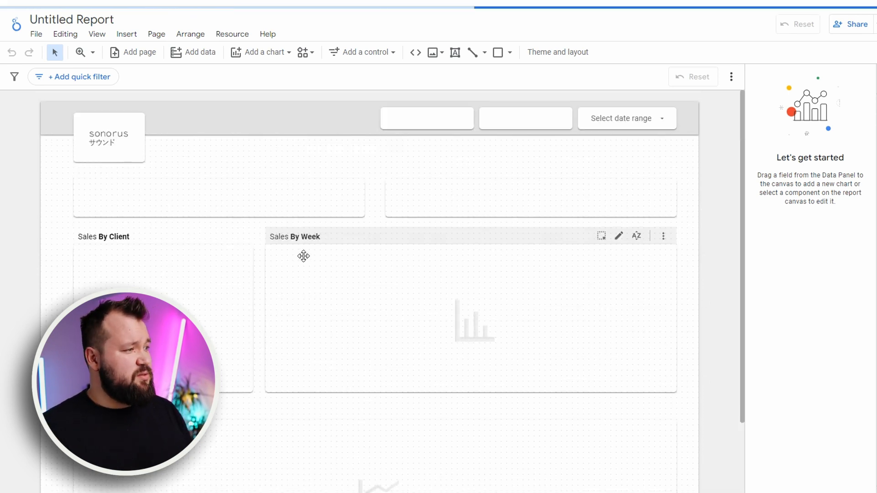
pyautogui.click(548, 147)
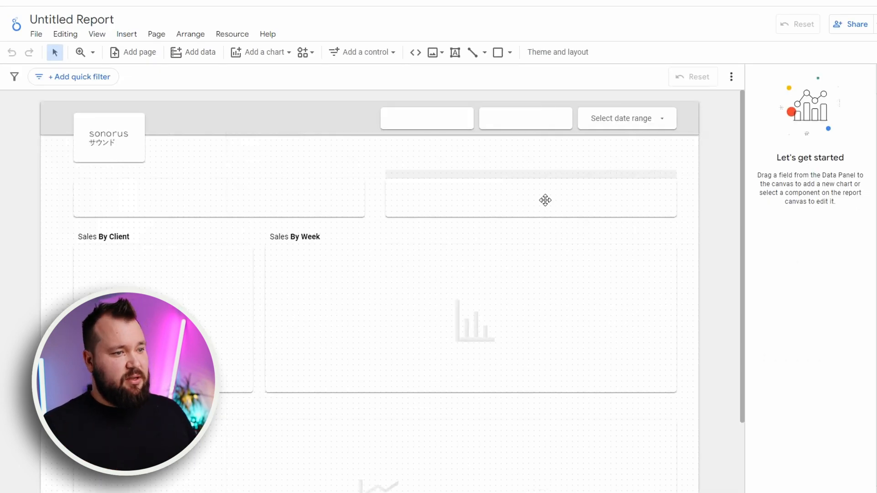
pyautogui.click(539, 287)
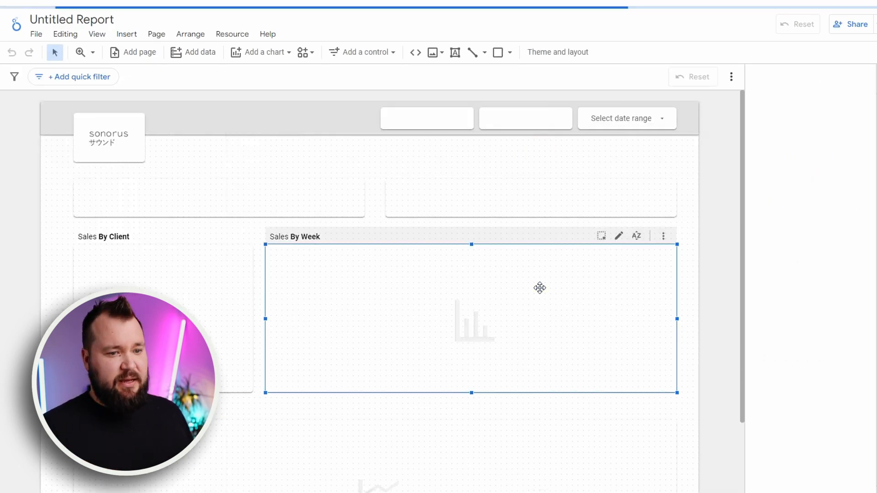
pyautogui.click(692, 200)
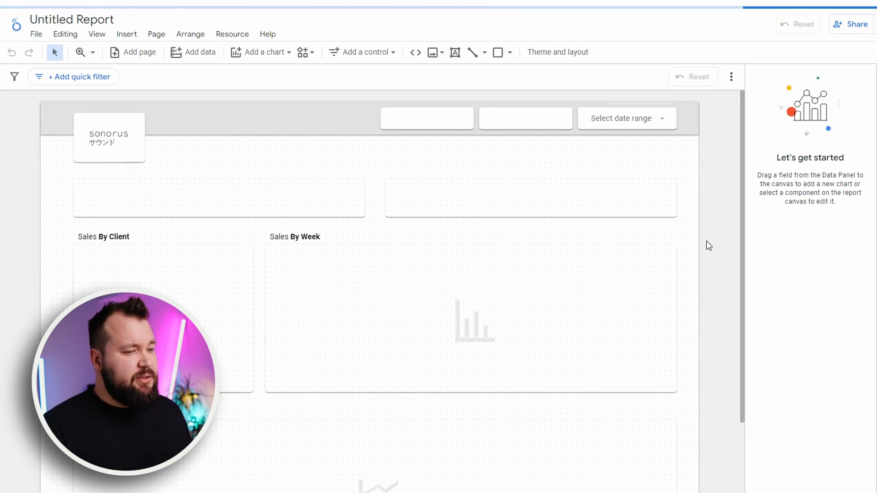
pyautogui.scroll(-3, 706, 241)
pyautogui.scroll(3, 706, 240)
pyautogui.scroll(-3, 706, 240)
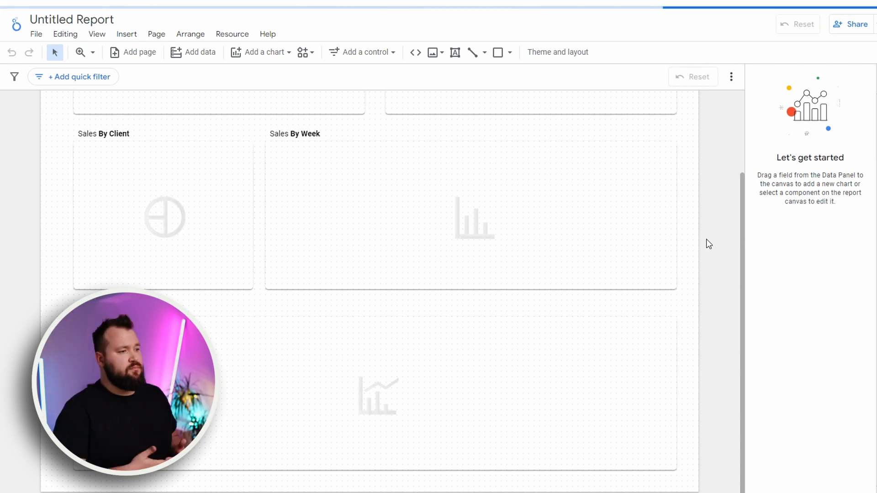
# Open the Skyvia Connect data source's field list from the Total Orders scorecard and return to the report
pyautogui.click(241, 196)
pyautogui.click(49, 206)
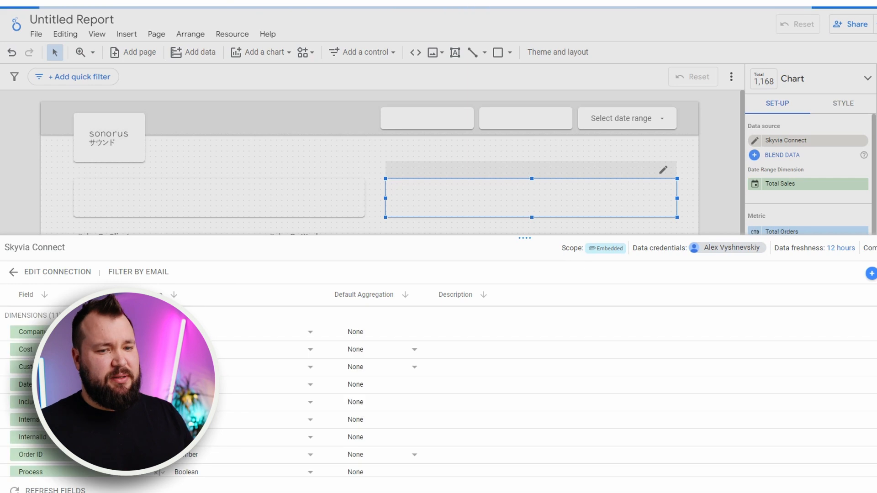
pyautogui.click(12, 271)
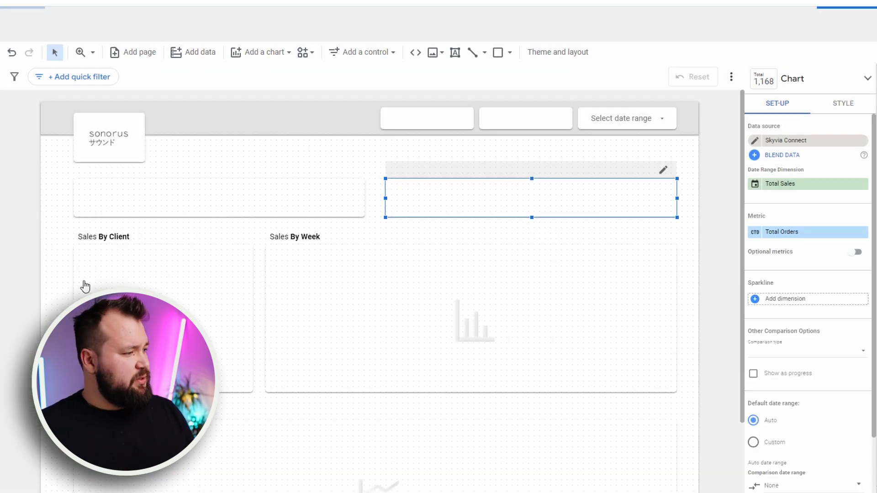
# Inspect the setup of the broken scorecard between Total Sales and Cost, including its metric and date range dimension, and deselect it
pyautogui.click(695, 288)
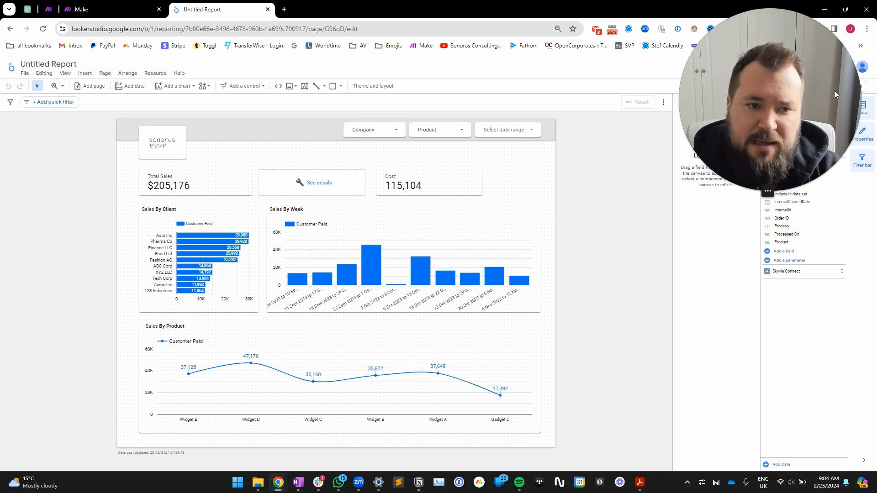
pyautogui.click(318, 185)
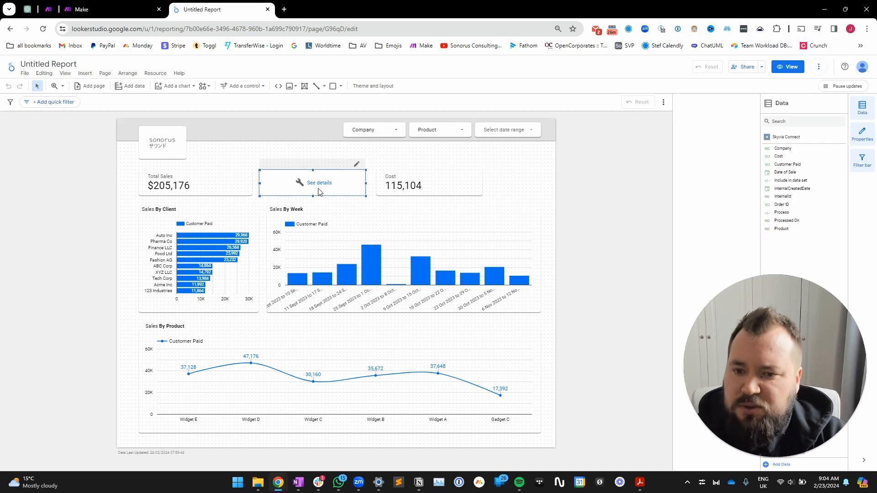
pyautogui.click(329, 183)
pyautogui.click(528, 327)
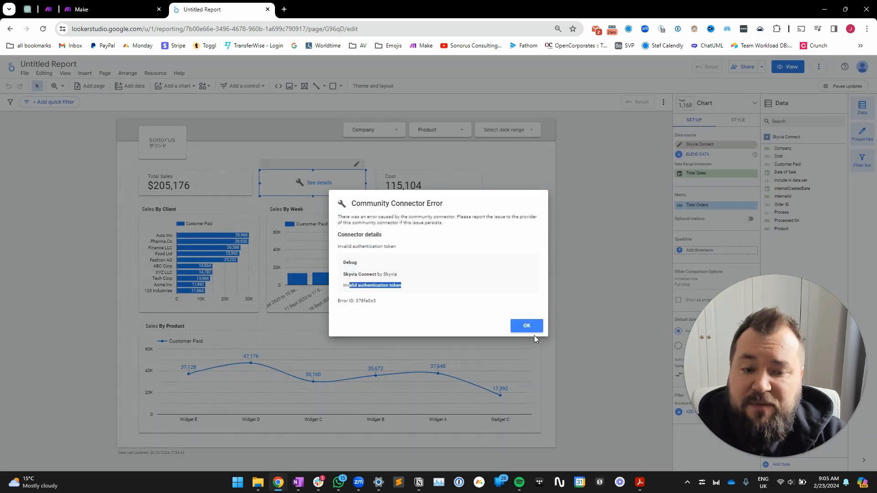
pyautogui.click(534, 338)
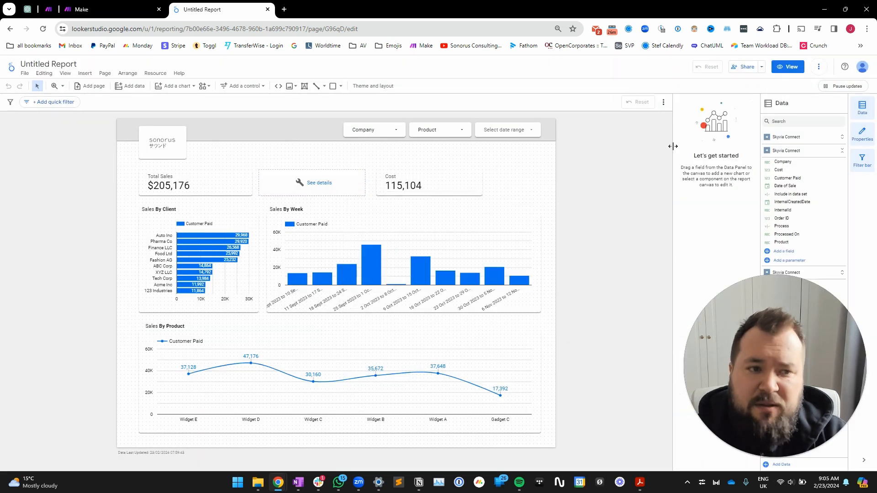
# Preview the report in view mode and filter it to only the company XYZ LLC
pyautogui.click(789, 67)
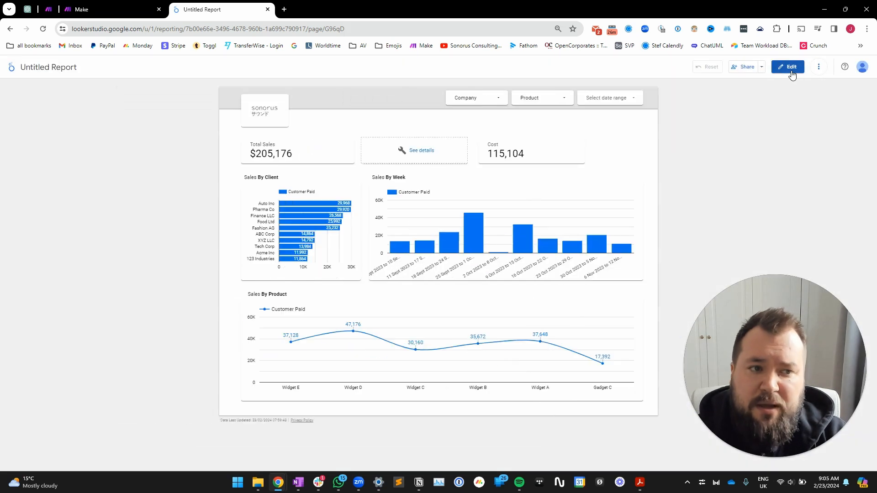
pyautogui.click(504, 100)
pyautogui.click(542, 128)
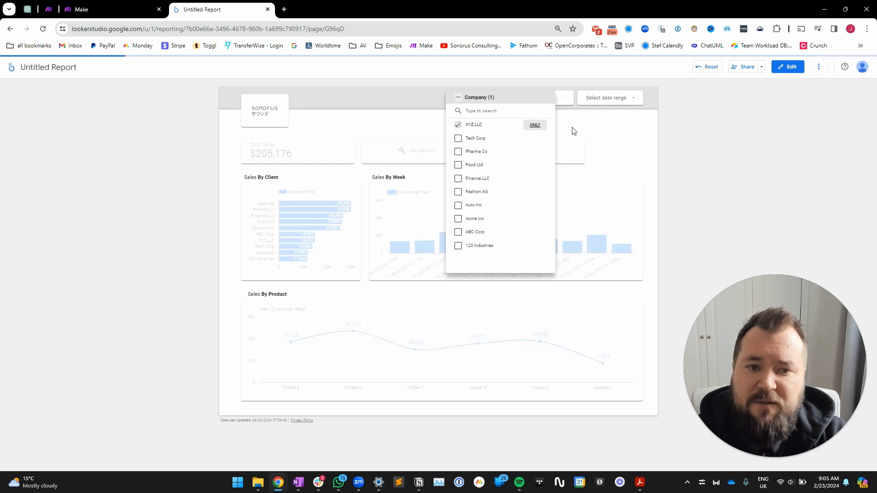
pyautogui.click(658, 151)
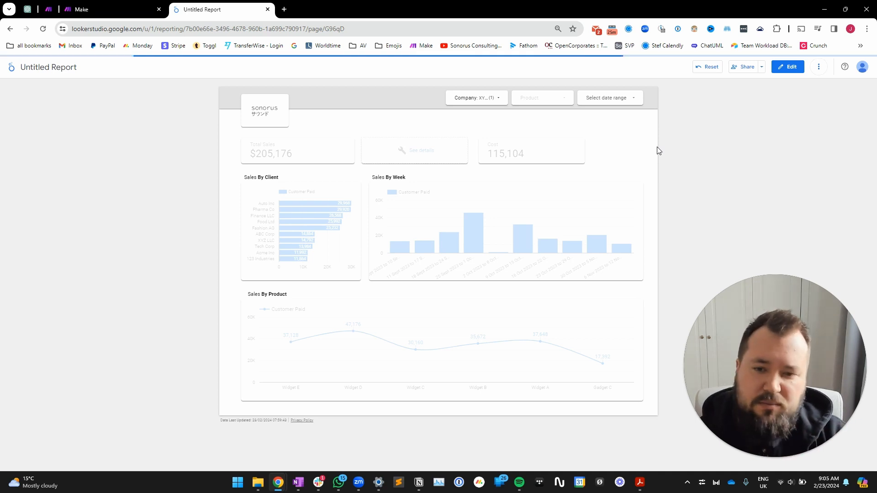
# Reset the report's filters in edit mode and delete the broken scorecard between Total Sales and Cost
pyautogui.click(789, 67)
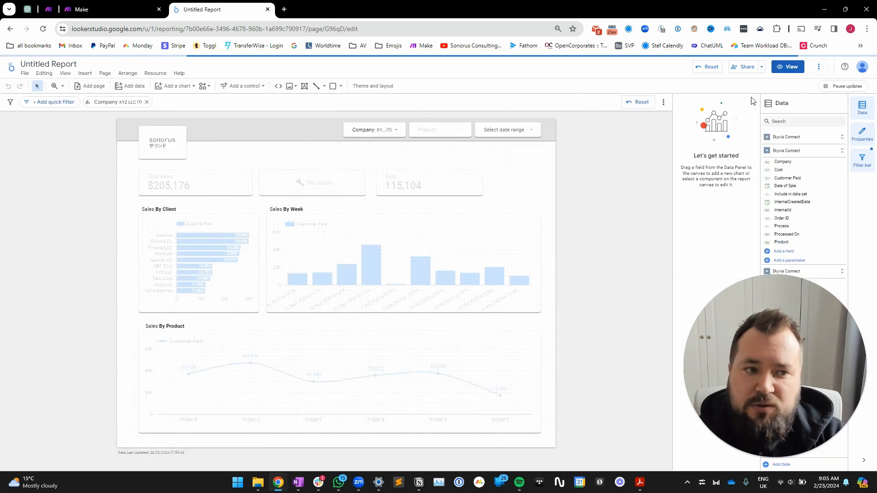
pyautogui.click(637, 102)
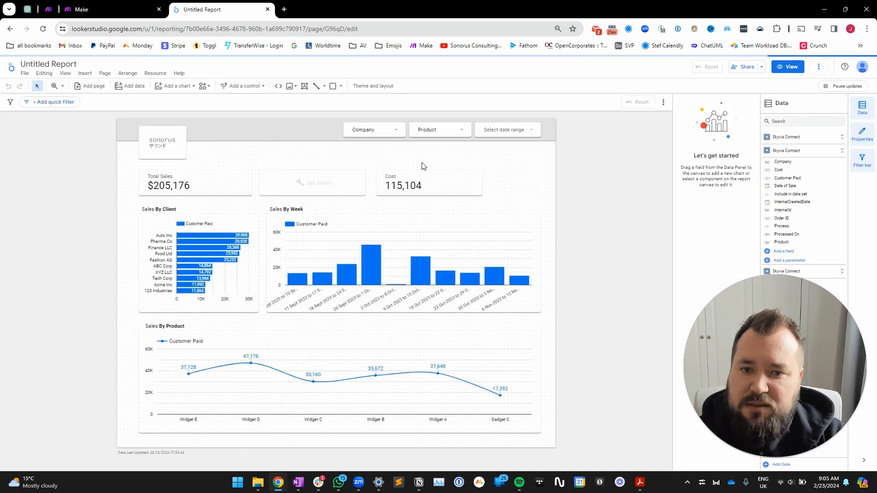
pyautogui.click(337, 184)
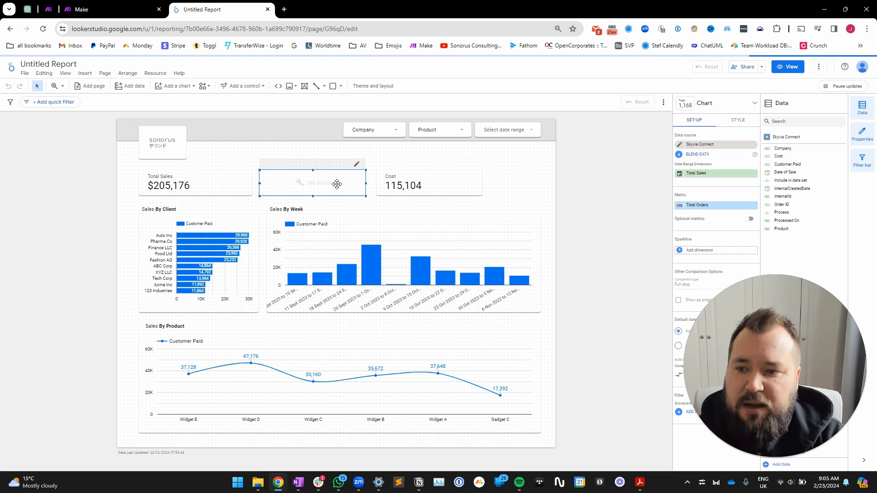
pyautogui.press('Delete')
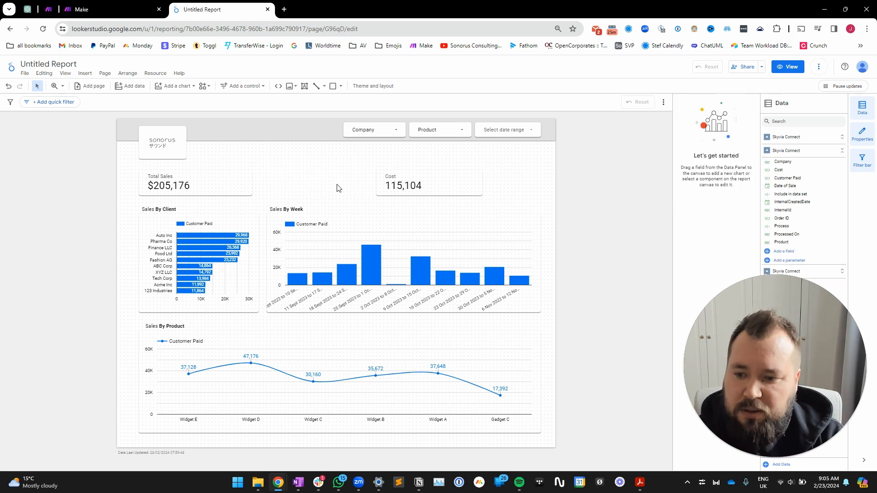
# Narrow the Sales By Product line chart to about half its width and place a copy of it in the freed space beside it
pyautogui.click(446, 327)
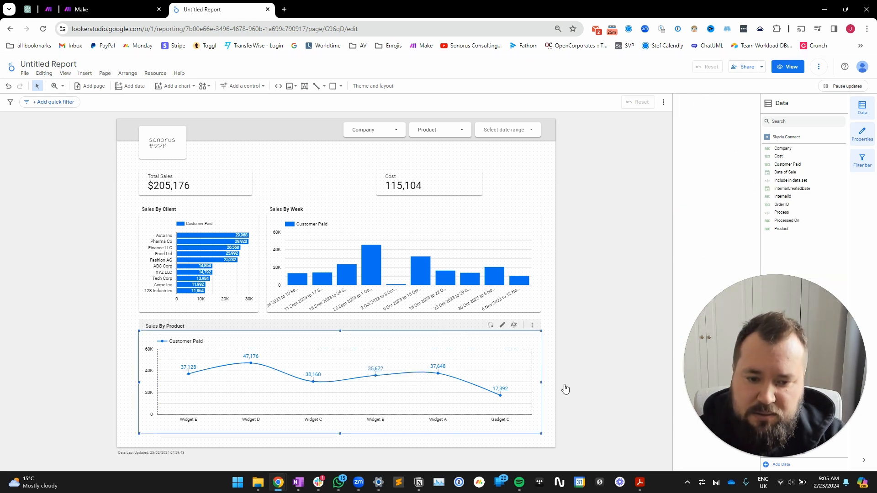
pyautogui.moveTo(540, 383); pyautogui.dragTo(343, 382)
pyautogui.hotkey('ctrl', 'c')
pyautogui.hotkey('ctrl', 'v')
pyautogui.moveTo(263, 382); pyautogui.dragTo(465, 369)
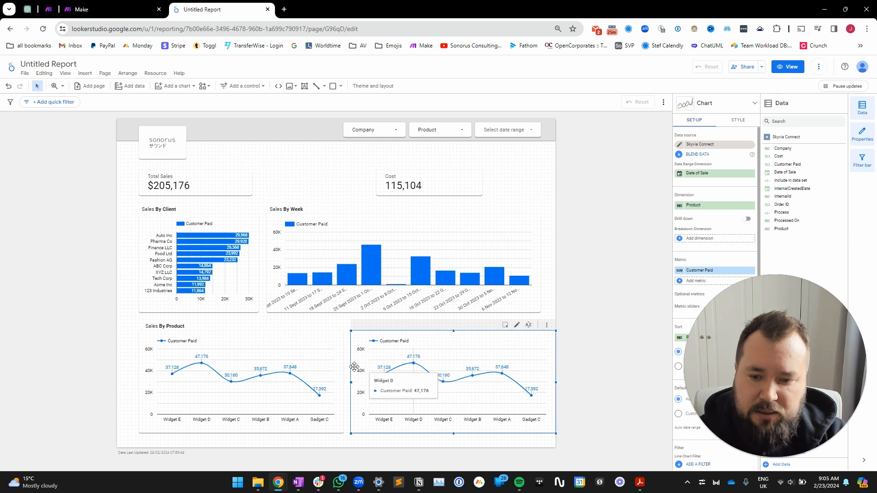
# Narrow the original Sales By Product chart further and shift the copied chart closer to it, within the page margin
pyautogui.click(345, 384)
pyautogui.moveTo(343, 382); pyautogui.dragTo(312, 385)
pyautogui.moveTo(469, 337); pyautogui.dragTo(442, 337)
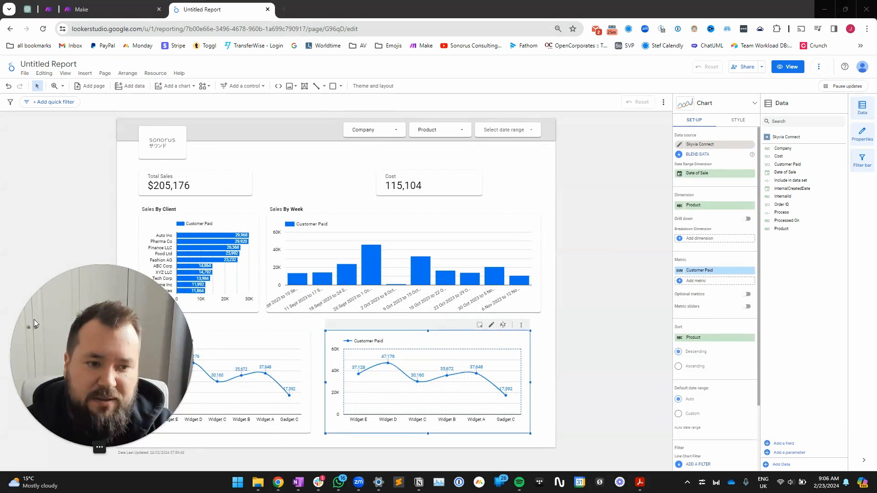
# Set the copied line chart's dimension to Company and deselect the chart
pyautogui.scroll(3, 382, 378)
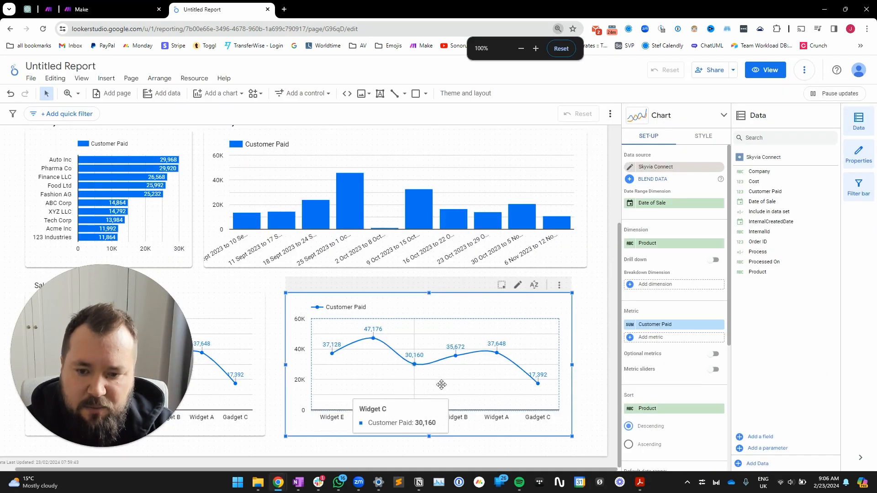
pyautogui.click(682, 245)
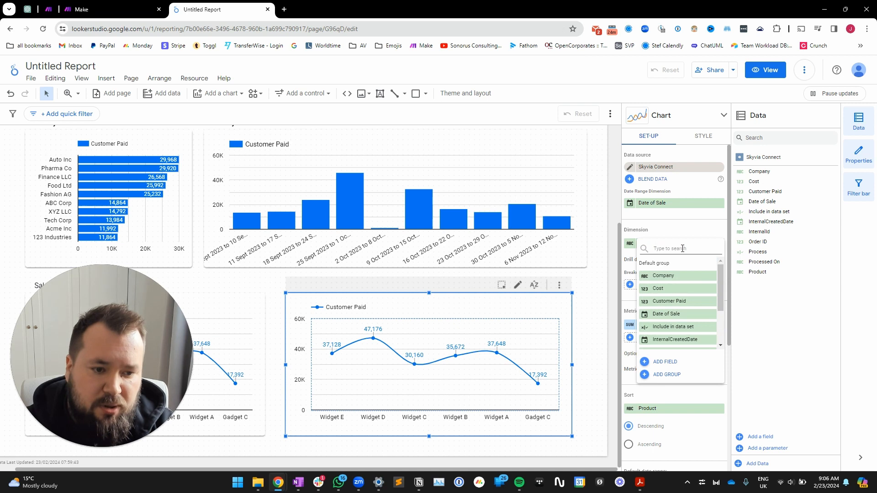
pyautogui.click(678, 277)
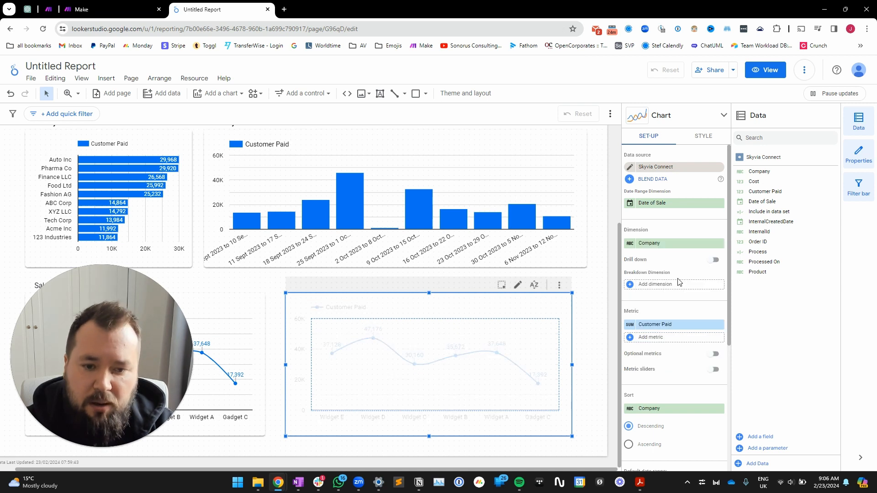
pyautogui.click(592, 348)
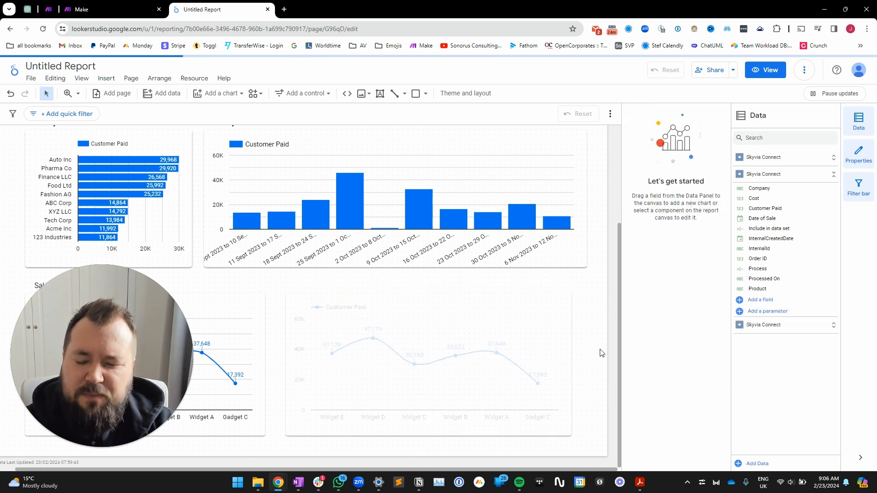
pyautogui.scroll(-3, 602, 353)
pyautogui.scroll(3, 408, 368)
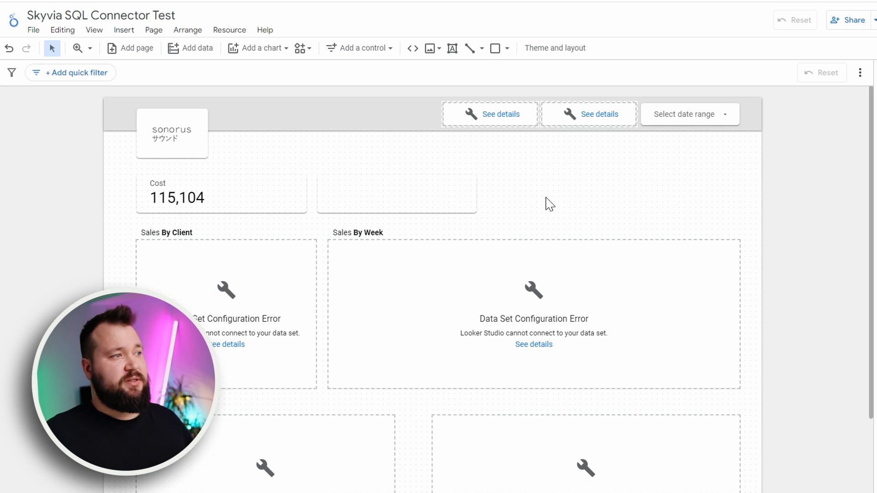
# Reload the Skyvia SQL Connector Test report and check the loading of both scorecards, selecting each in turn
pyautogui.press('F5')
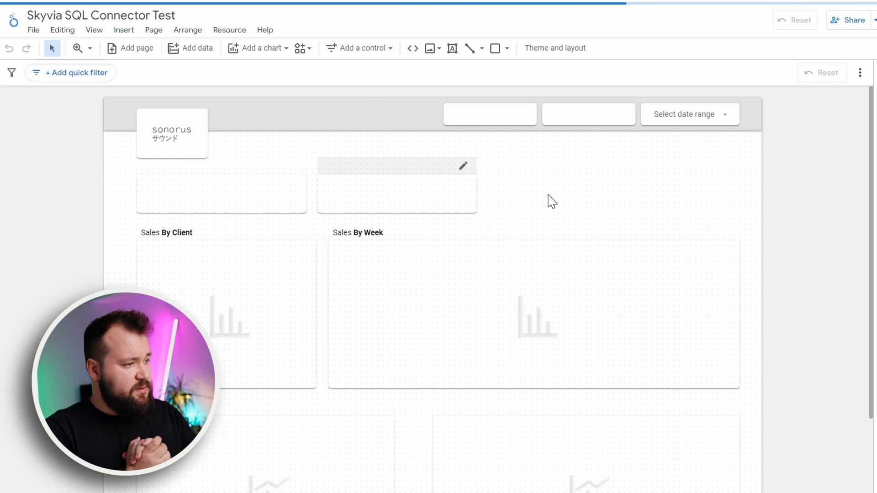
pyautogui.click(227, 186)
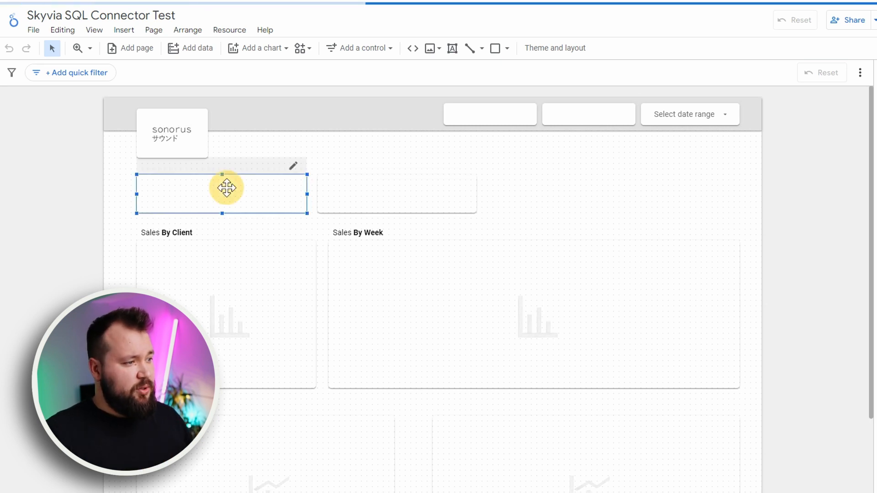
pyautogui.click(411, 190)
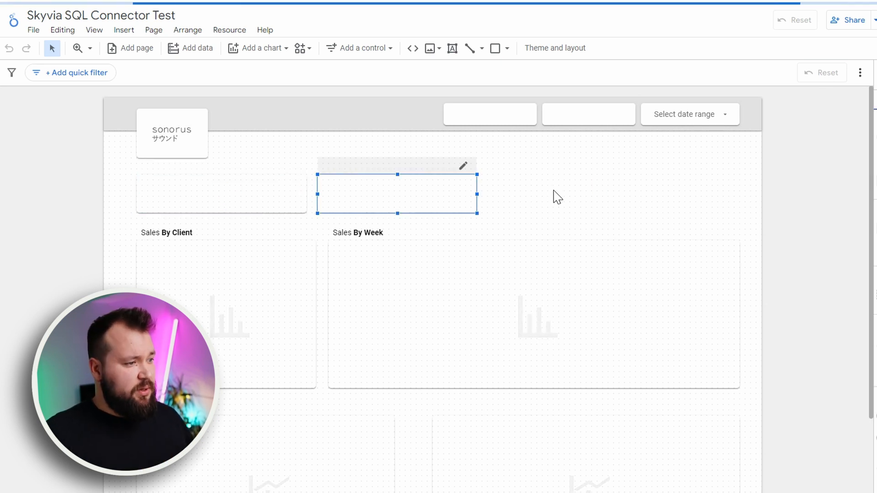
pyautogui.click(549, 190)
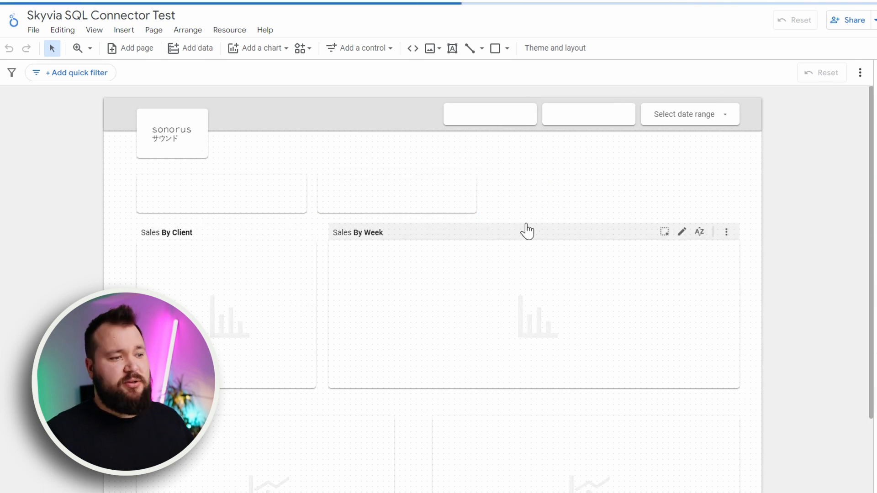